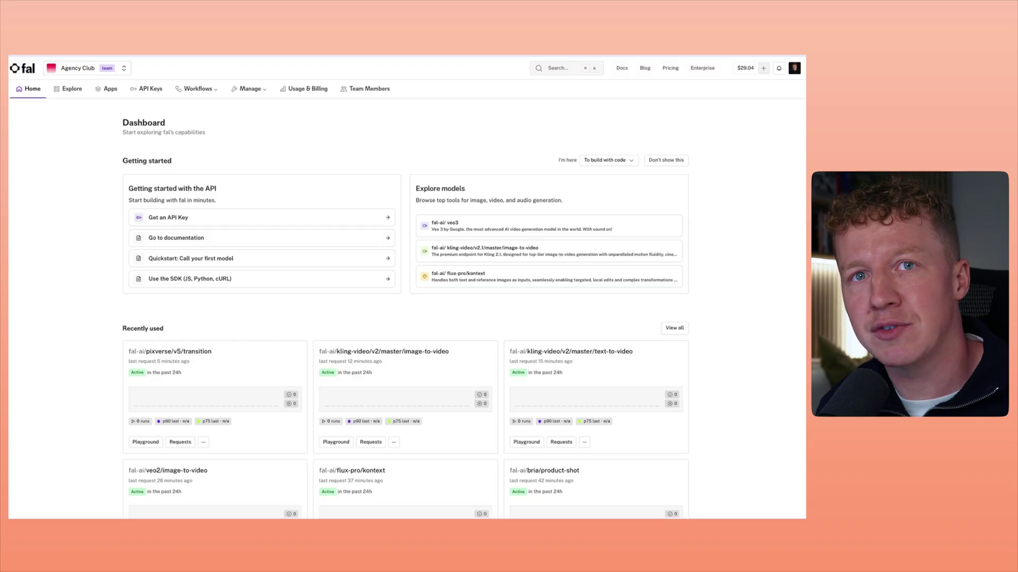
# Browse fal.ai's Explore catalogue of trending models and focus the model search field.
pyautogui.click(59, 91)
pyautogui.scroll(-5, 85, 170)
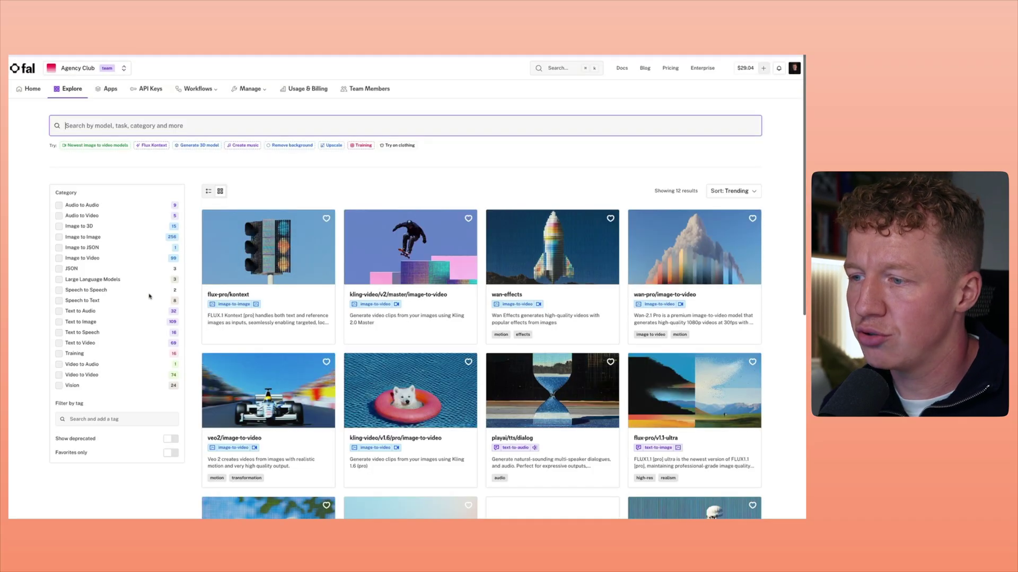
pyautogui.scroll(1, 106, 159)
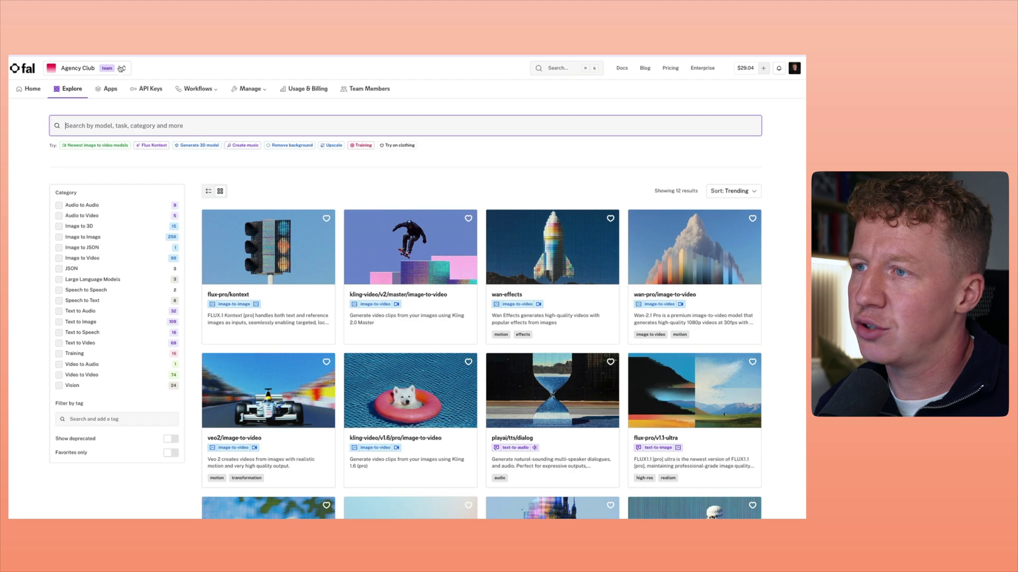
pyautogui.click(185, 126)
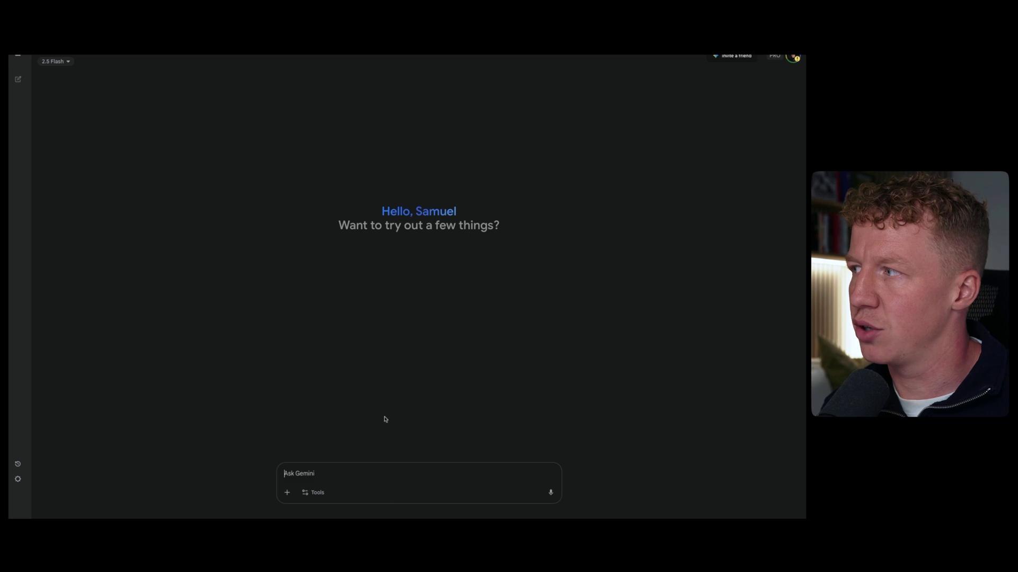
# Enable image generation for the Gemini chat from the Tools menu.
pyautogui.click(317, 493)
pyautogui.click(323, 440)
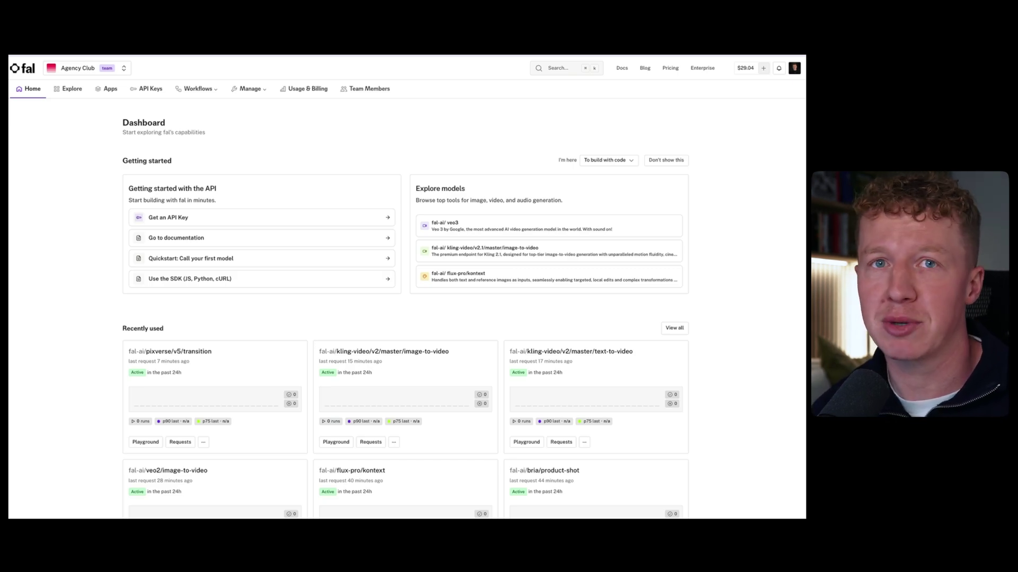
# Filter the fal.ai catalogue to Image to Image models and open flux-pro/kontext.
pyautogui.click(69, 88)
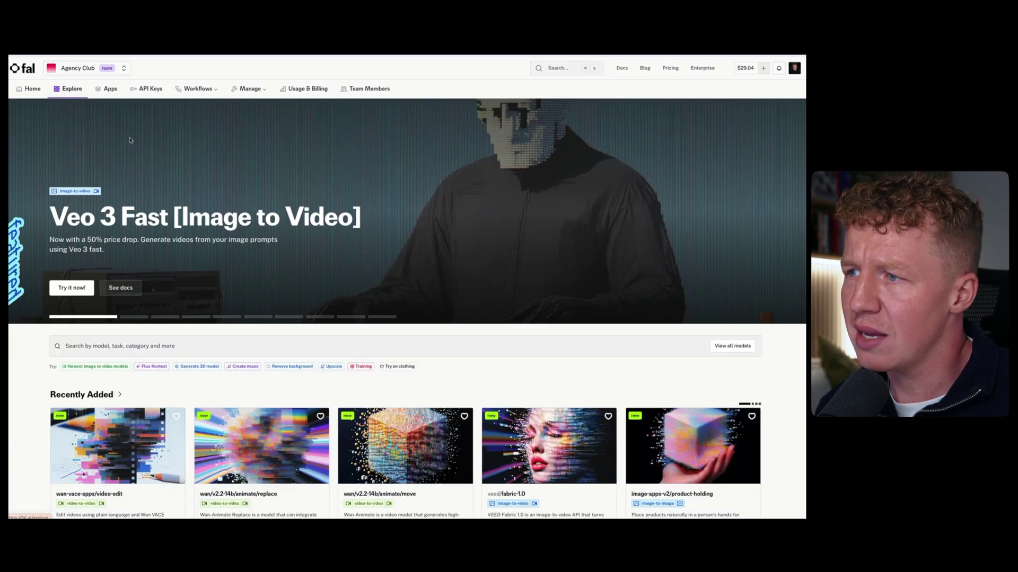
pyautogui.click(97, 347)
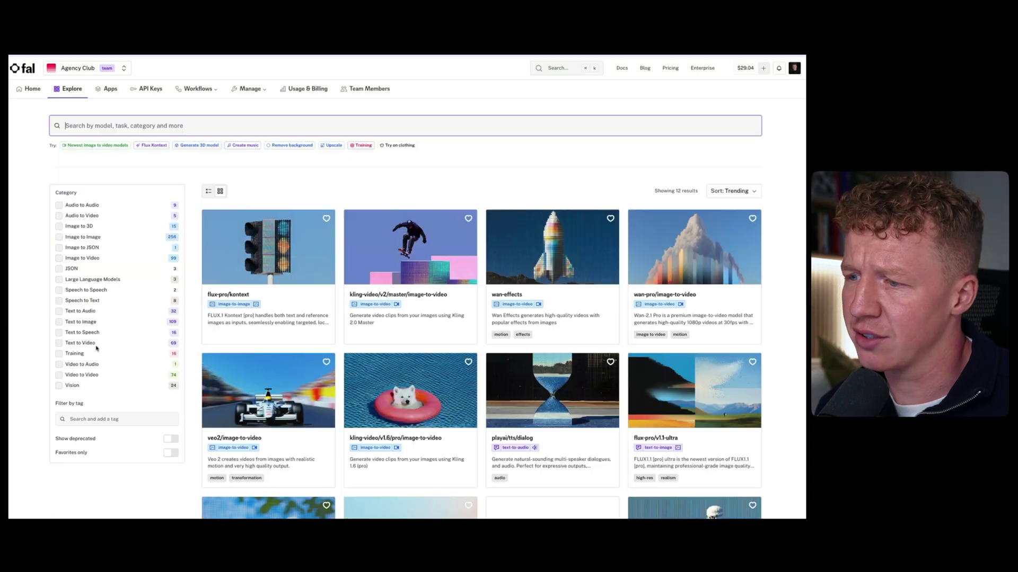
pyautogui.click(59, 237)
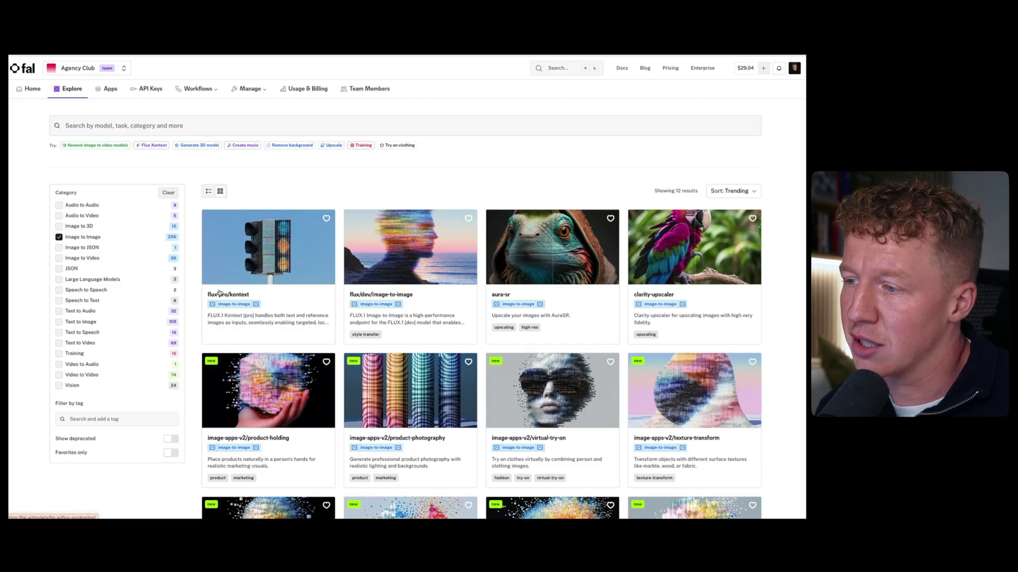
pyautogui.click(250, 293)
# Load the HVAC unit photo from Downloads with the iceberg prompt and start generating.
pyautogui.scroll(-2, 252, 289)
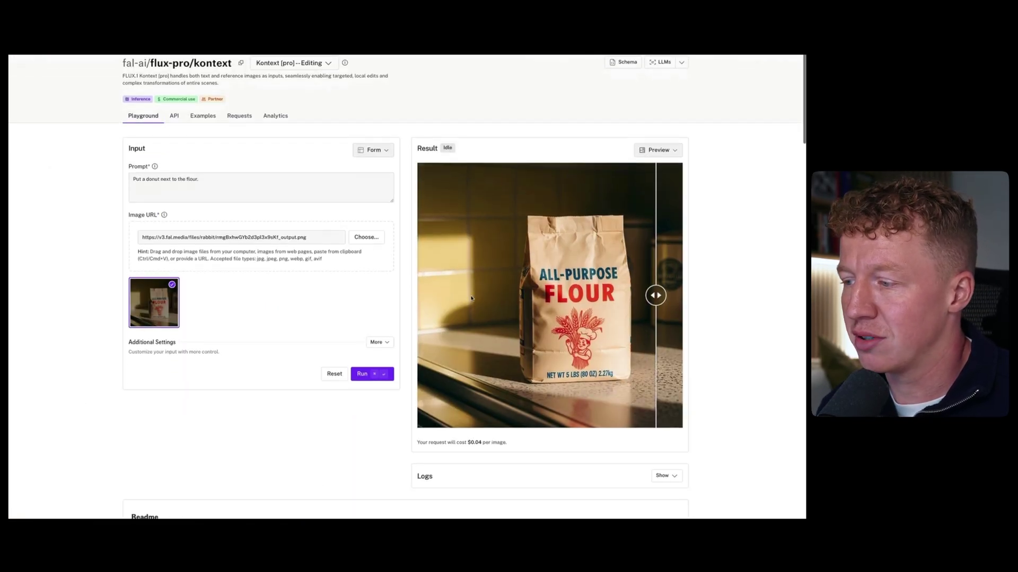
pyautogui.scroll(-1, 565, 435)
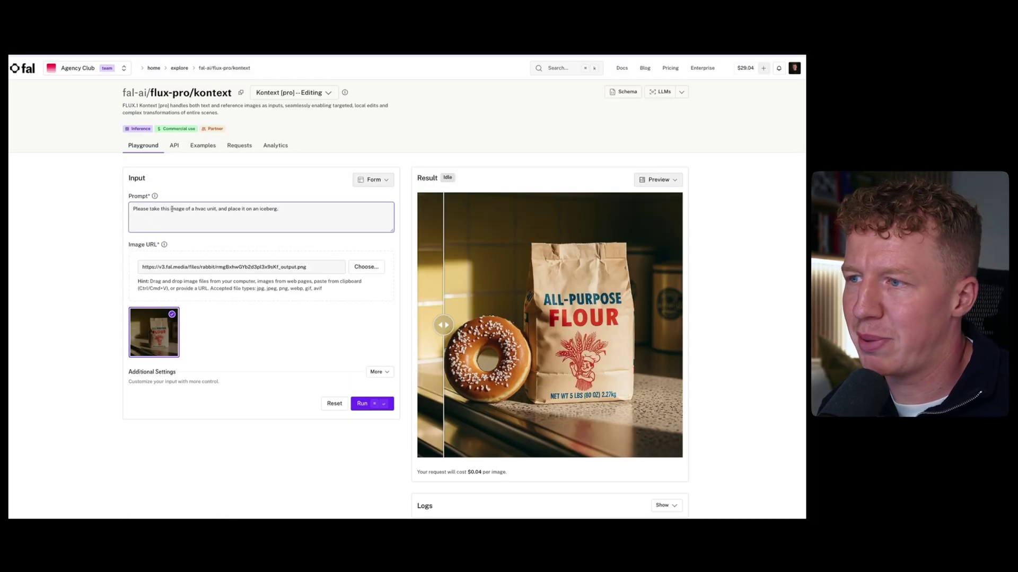
pyautogui.write('n')
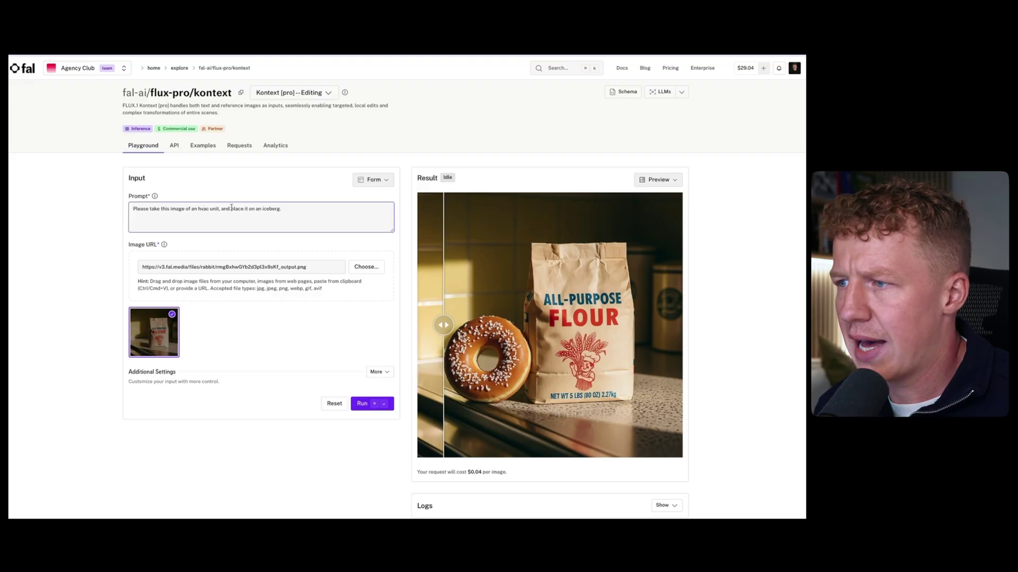
pyautogui.click(354, 269)
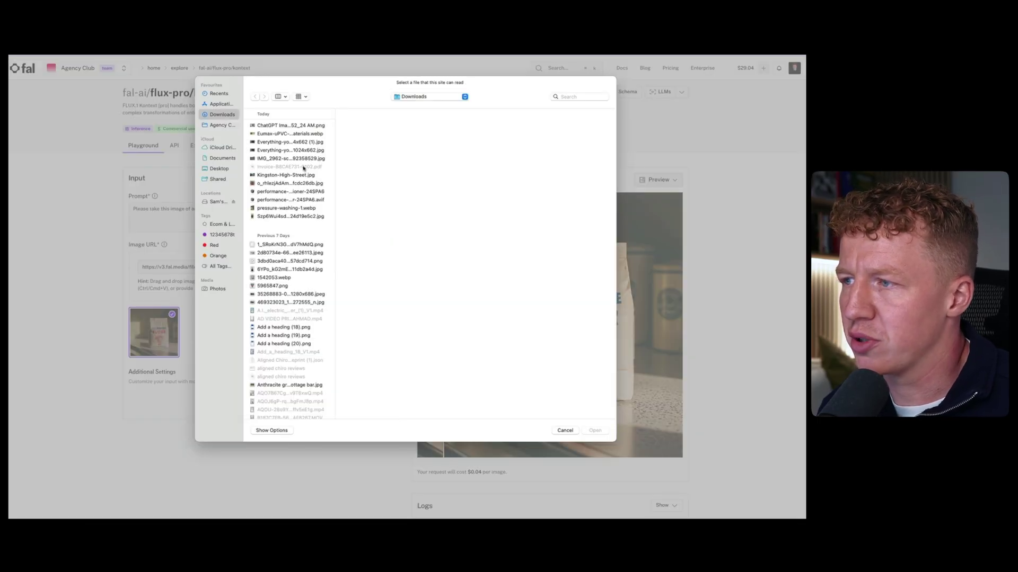
pyautogui.click(279, 193)
pyautogui.press('Return')
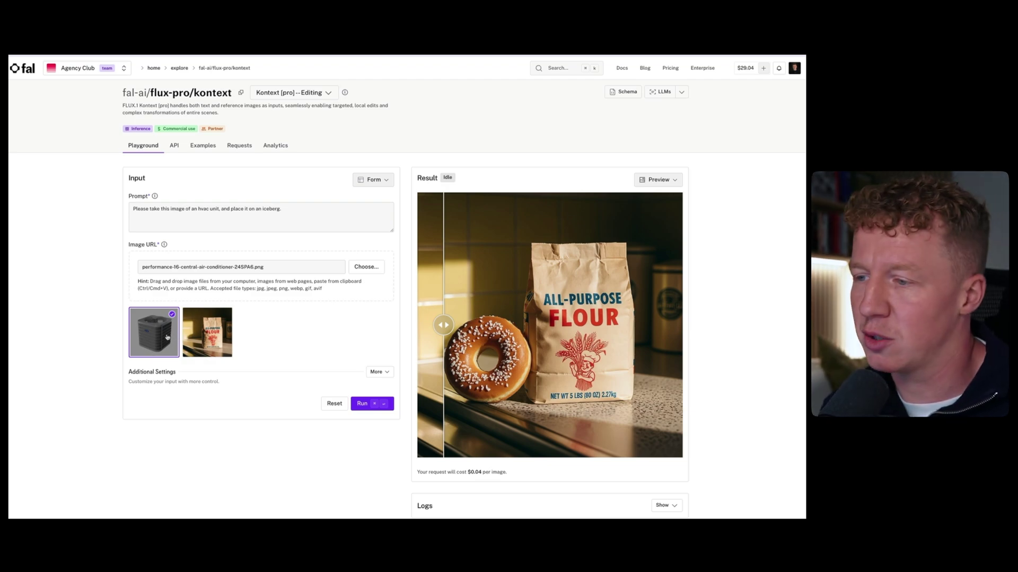
pyautogui.click(354, 403)
# Compare the original HVAC photo with the iceberg result and view it enlarged.
pyautogui.scroll(-1, 734, 313)
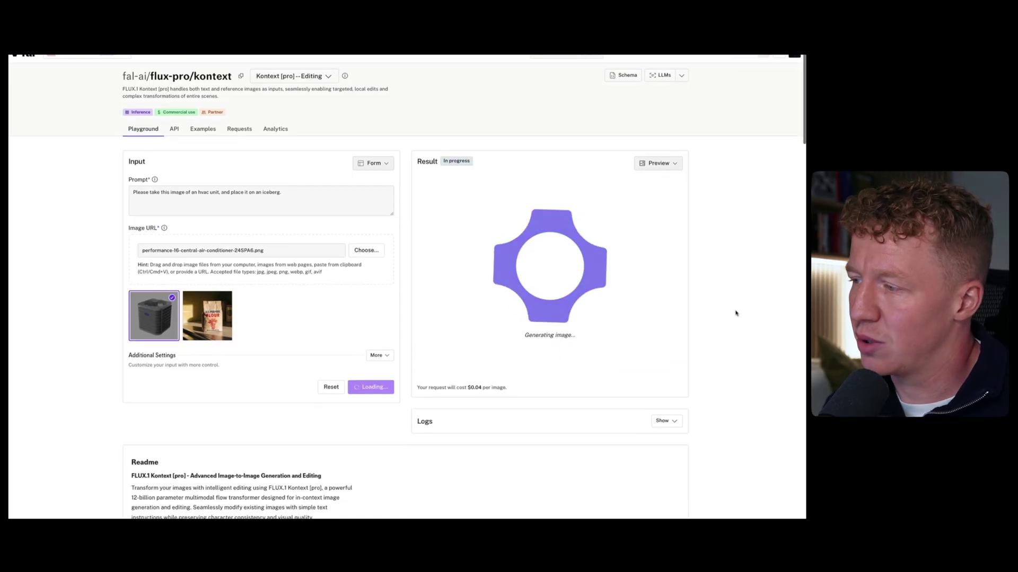
pyautogui.scroll(1, 736, 313)
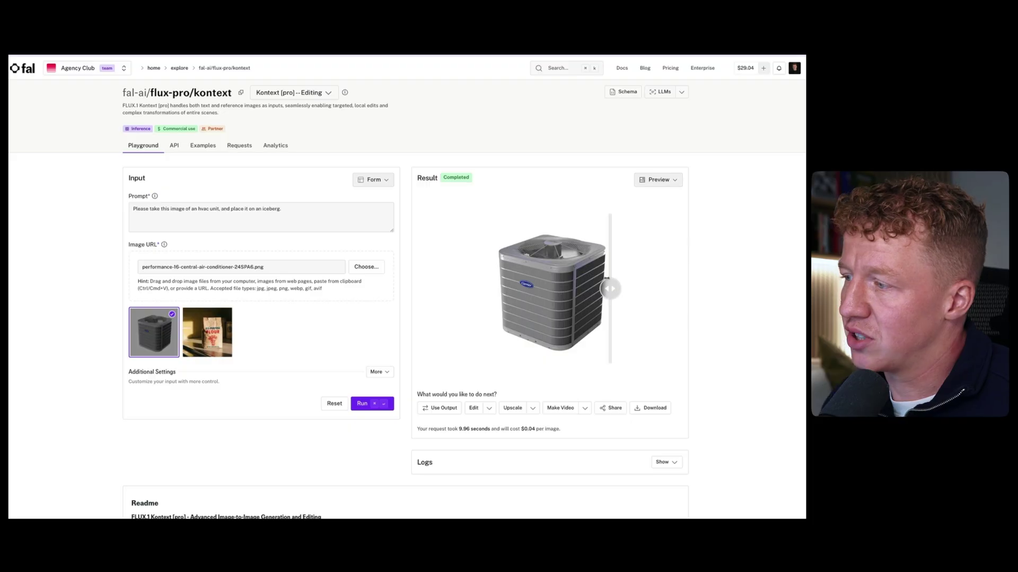
pyautogui.moveTo(598, 286); pyautogui.dragTo(464, 282)
pyautogui.click(571, 265)
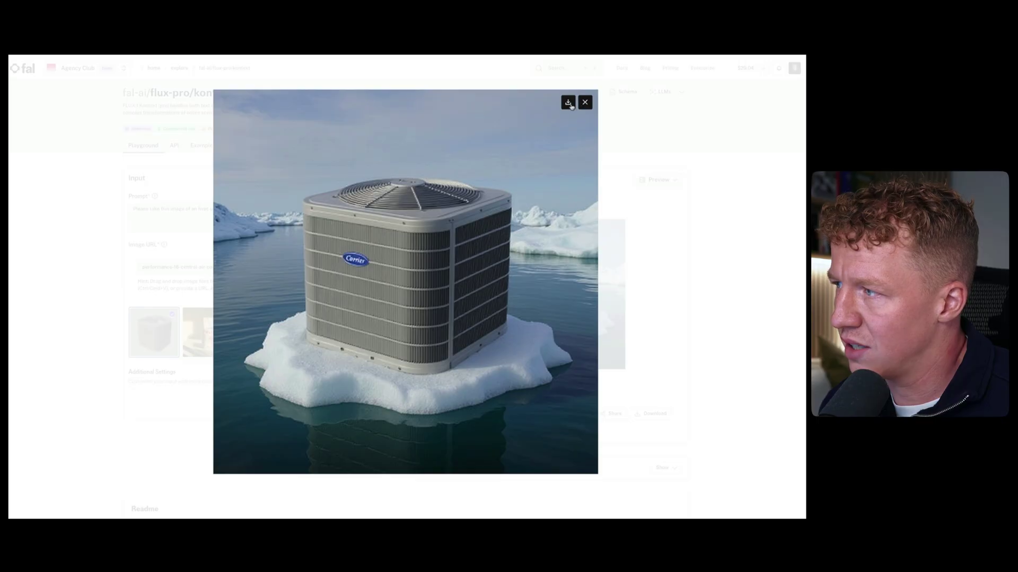
# In the additional settings, set Output Format to png and Num Images to 3.
pyautogui.scroll(-3, 380, 207)
pyautogui.click(379, 204)
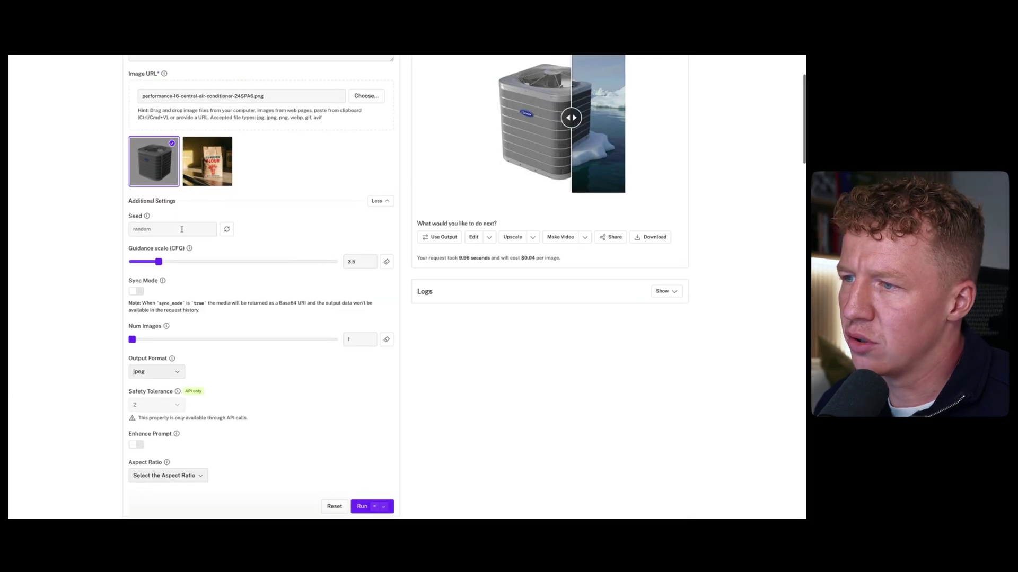
pyautogui.scroll(-1, 217, 240)
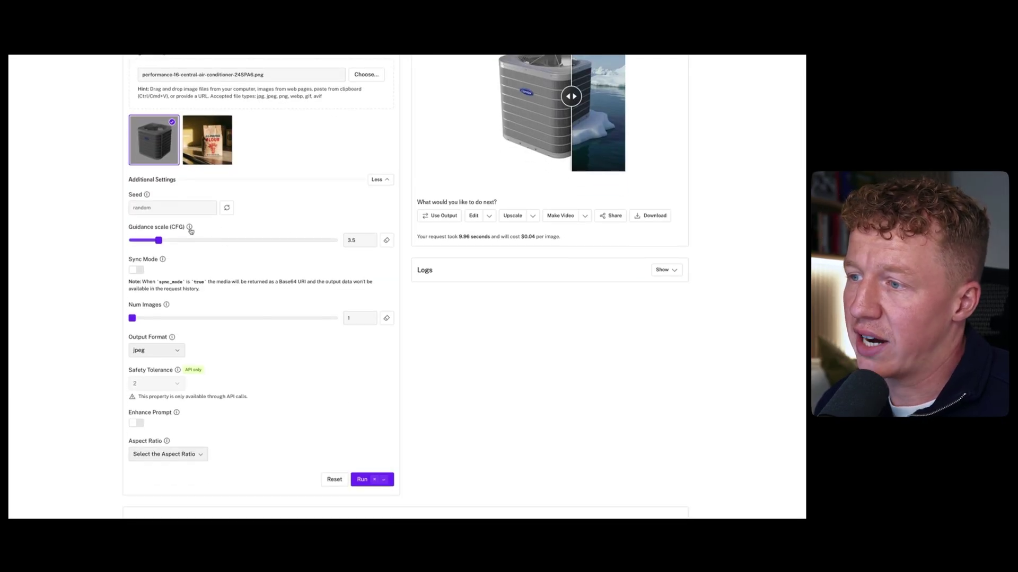
pyautogui.moveTo(189, 228)
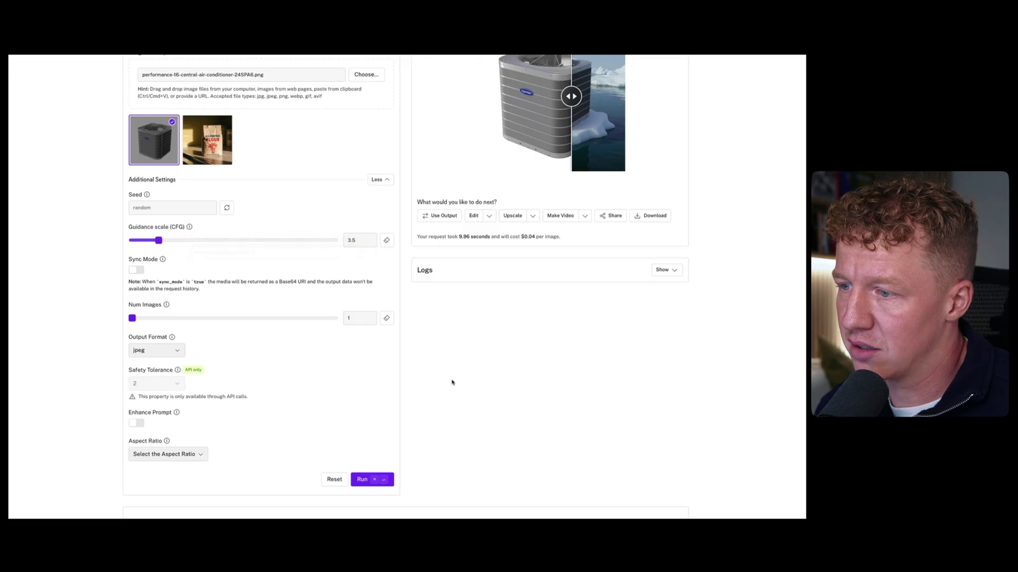
pyautogui.click(159, 351)
pyautogui.click(166, 374)
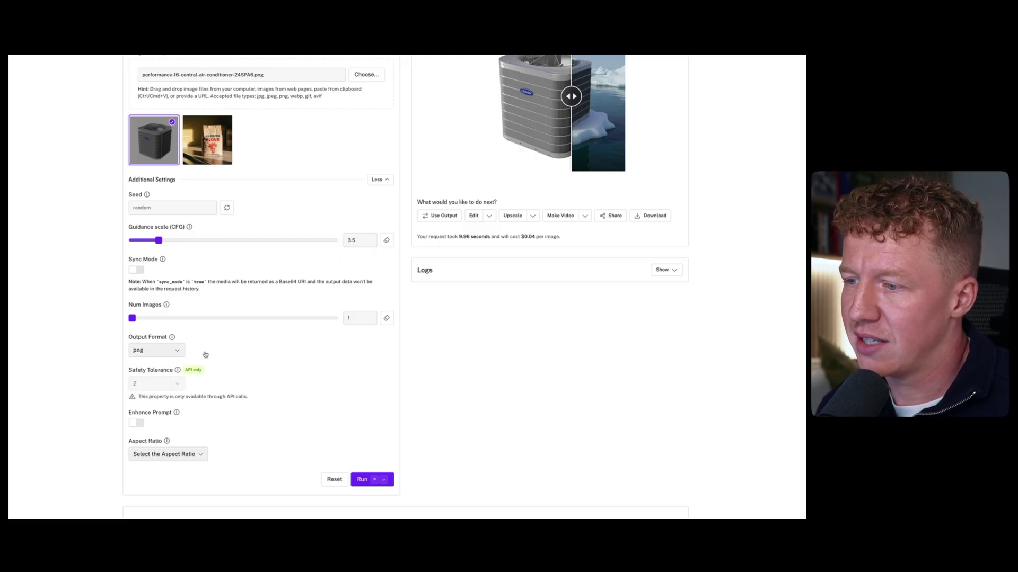
pyautogui.moveTo(167, 305)
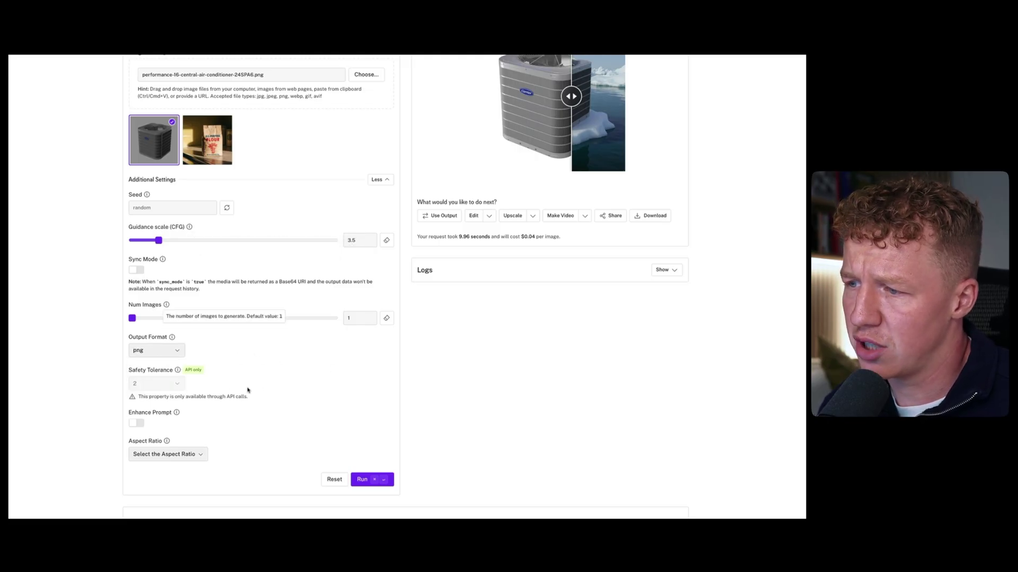
pyautogui.moveTo(132, 318); pyautogui.dragTo(266, 318)
pyautogui.scroll(-2, 286, 418)
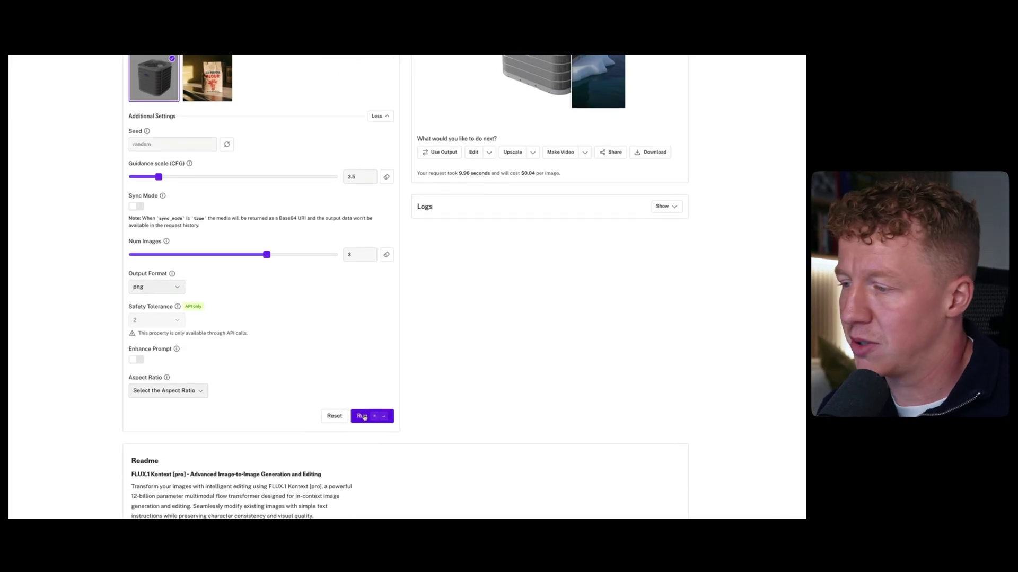
# Generate three iceberg variations and page through each one in the lightbox.
pyautogui.click(363, 417)
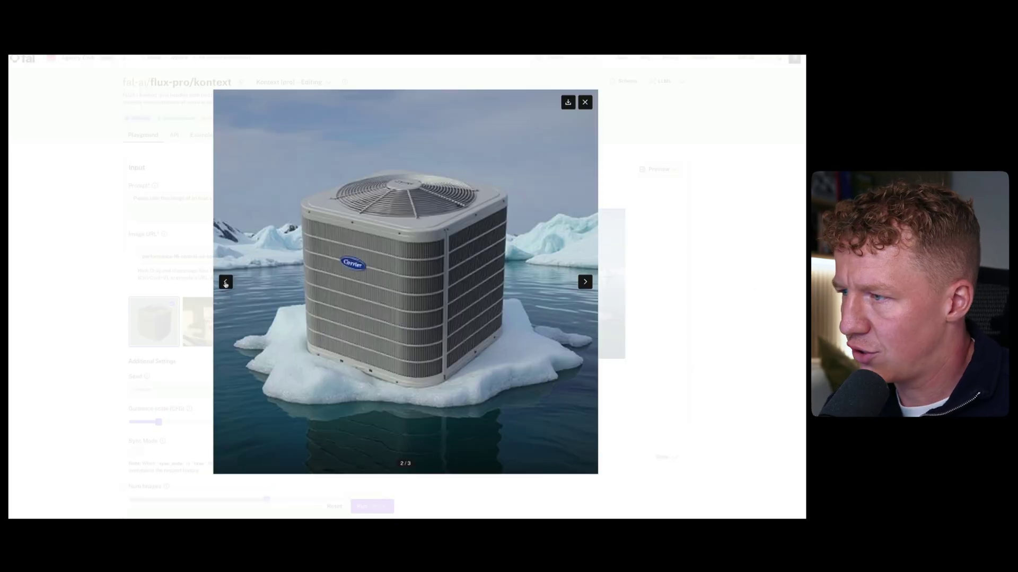
pyautogui.click(225, 282)
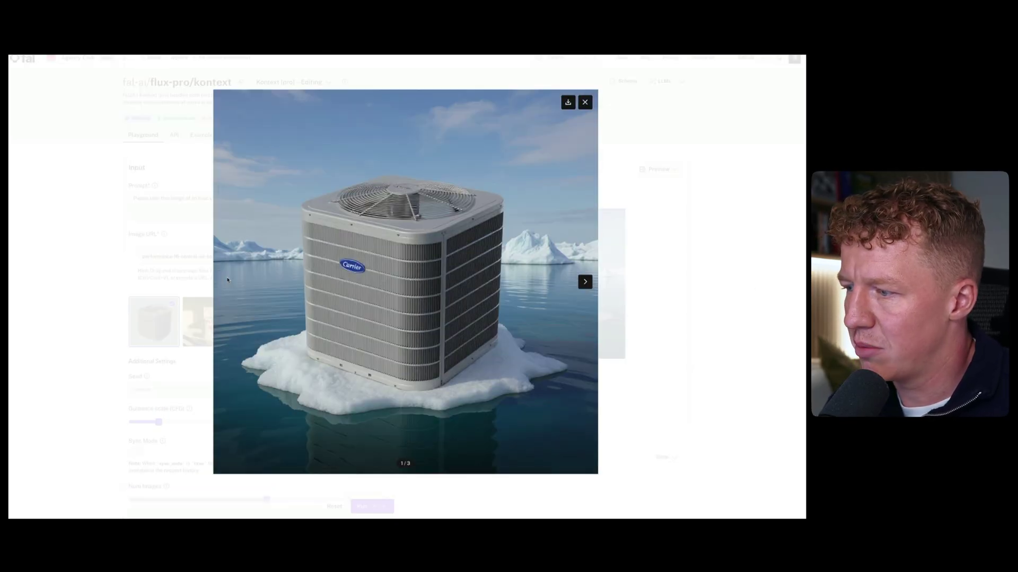
pyautogui.click(586, 283)
pyautogui.click(586, 282)
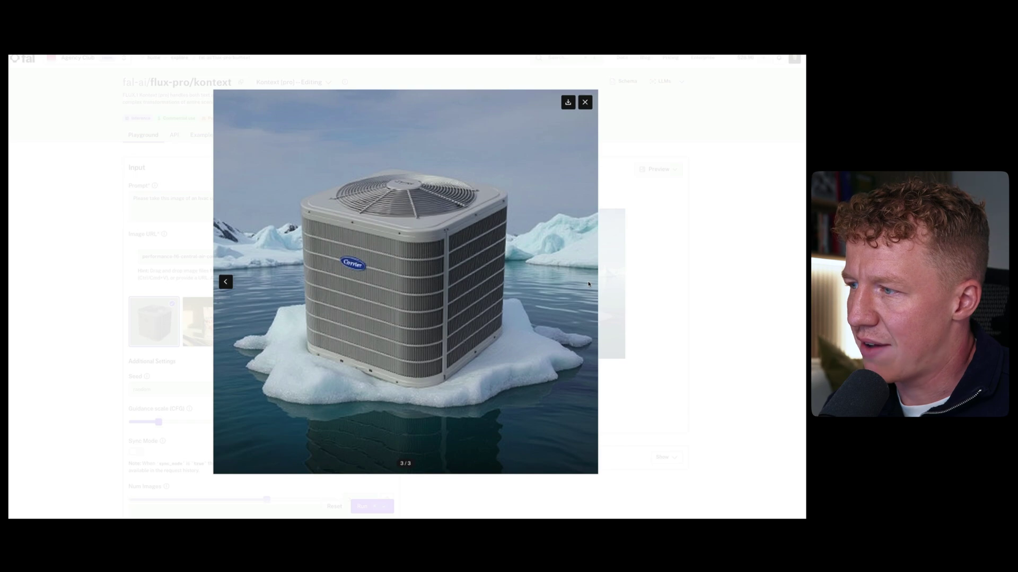
pyautogui.click(695, 169)
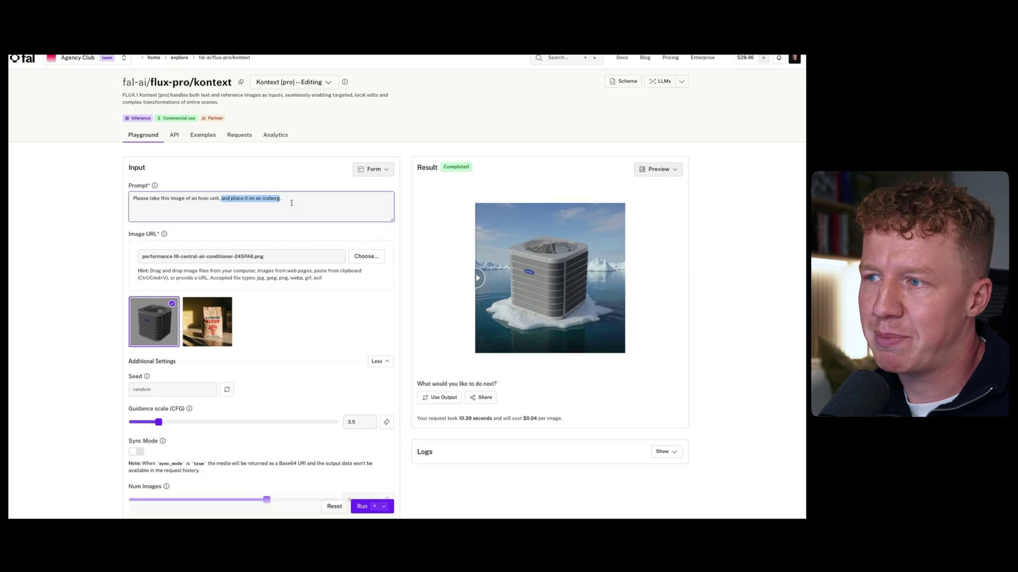
# Rerun with the prompt 'place it in a desert where it is extremely warm.' and 1 image.
pyautogui.write('place')
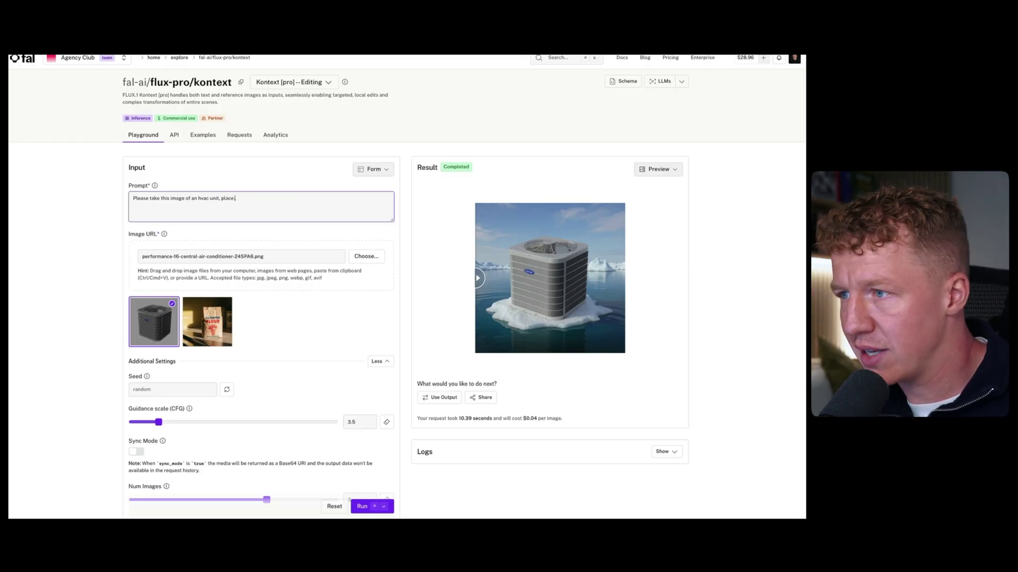
pyautogui.write(' it in a desert where it is extremely warm .')
pyautogui.scroll(-1, 207, 459)
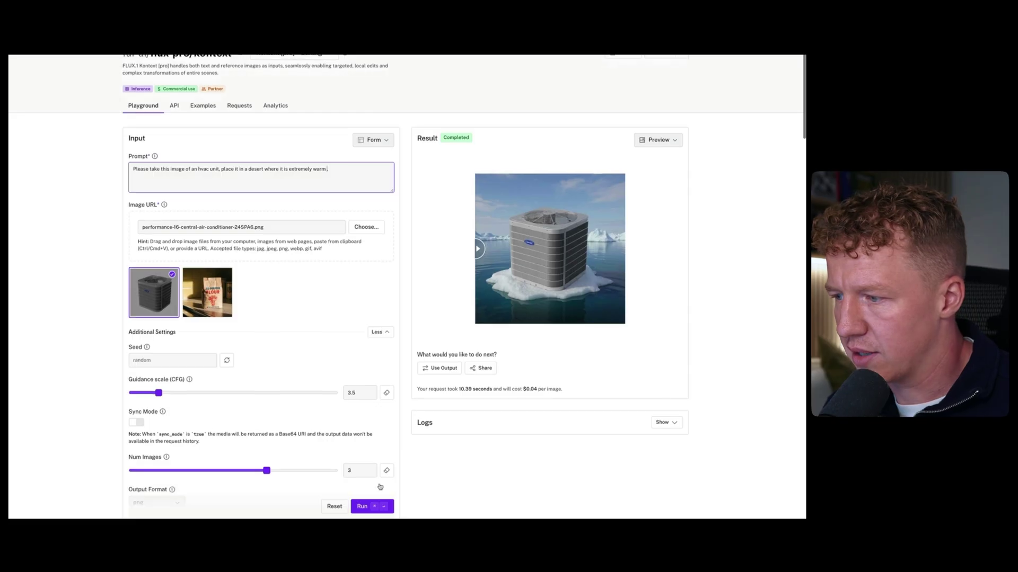
pyautogui.moveTo(266, 470); pyautogui.dragTo(132, 471)
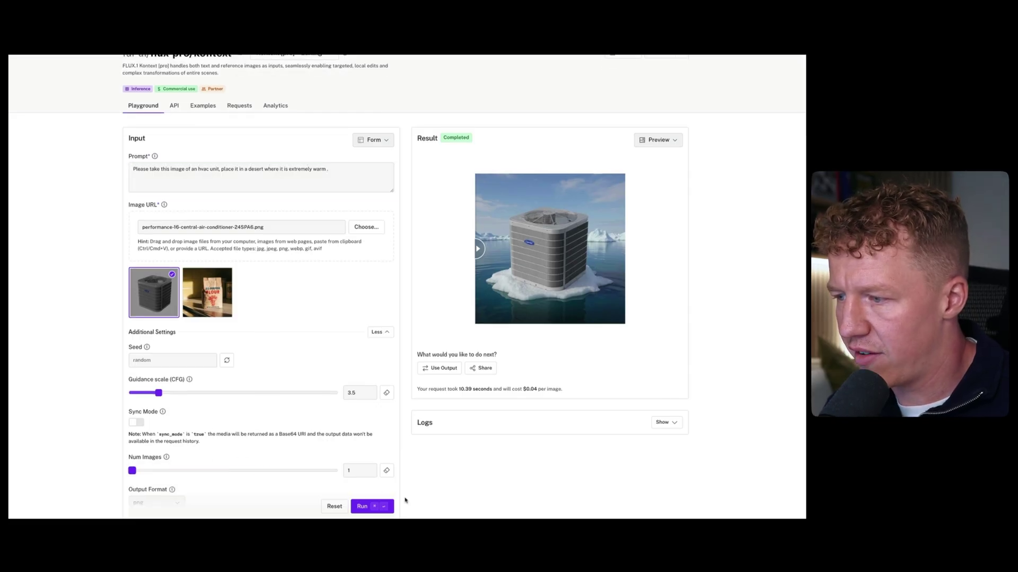
pyautogui.click(361, 505)
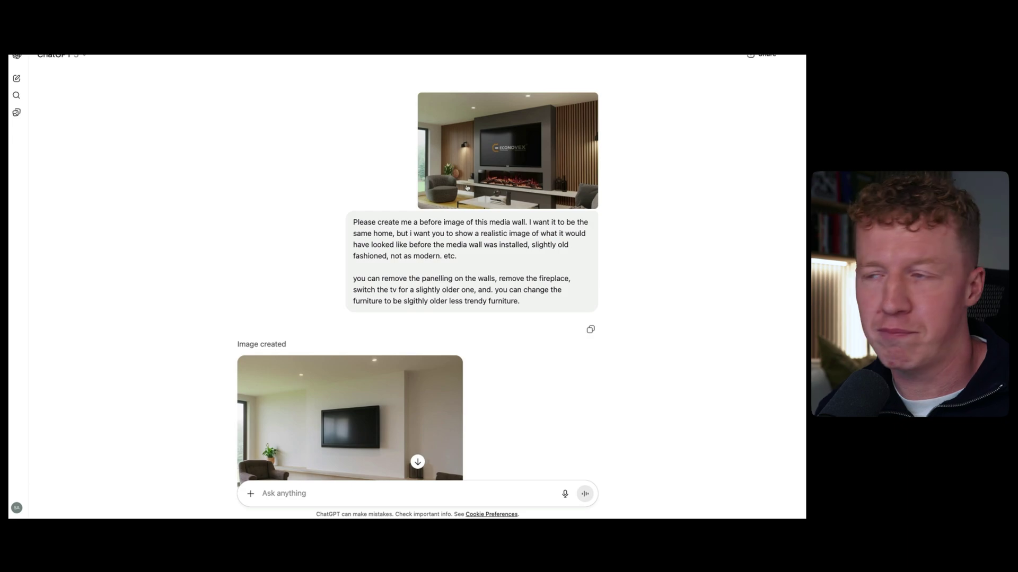
pyautogui.click(504, 156)
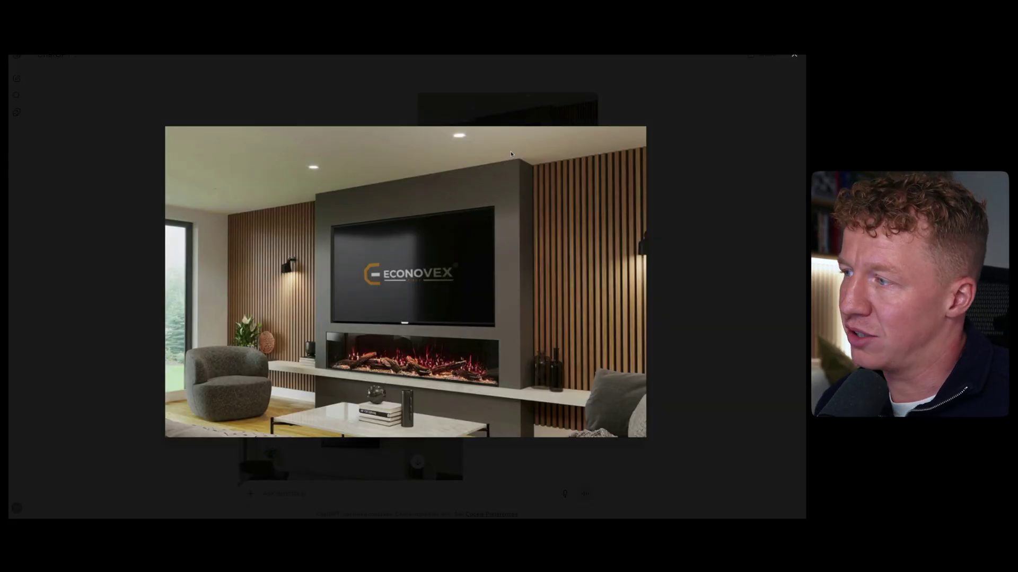
pyautogui.click(793, 57)
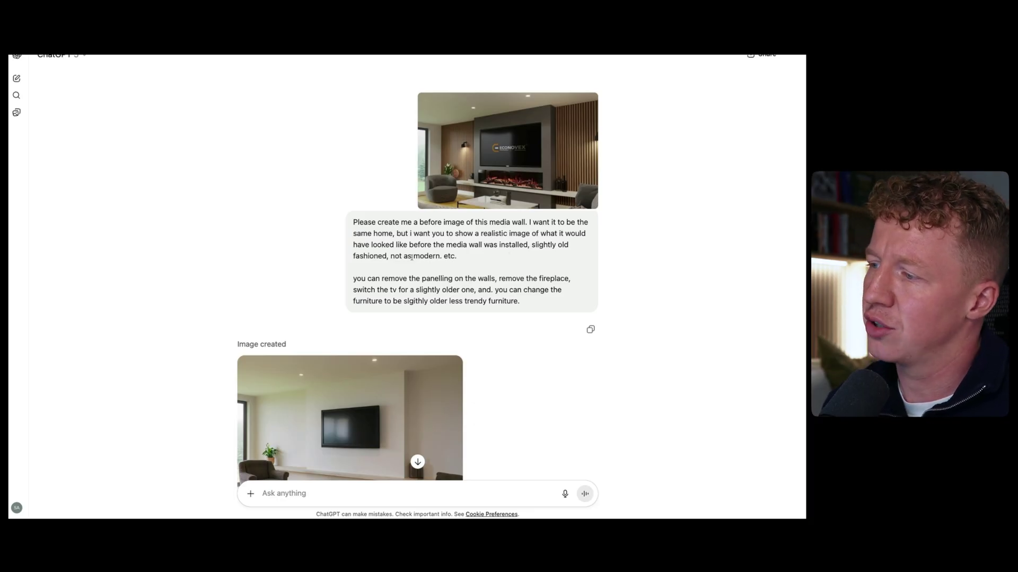
pyautogui.scroll(-2, 409, 259)
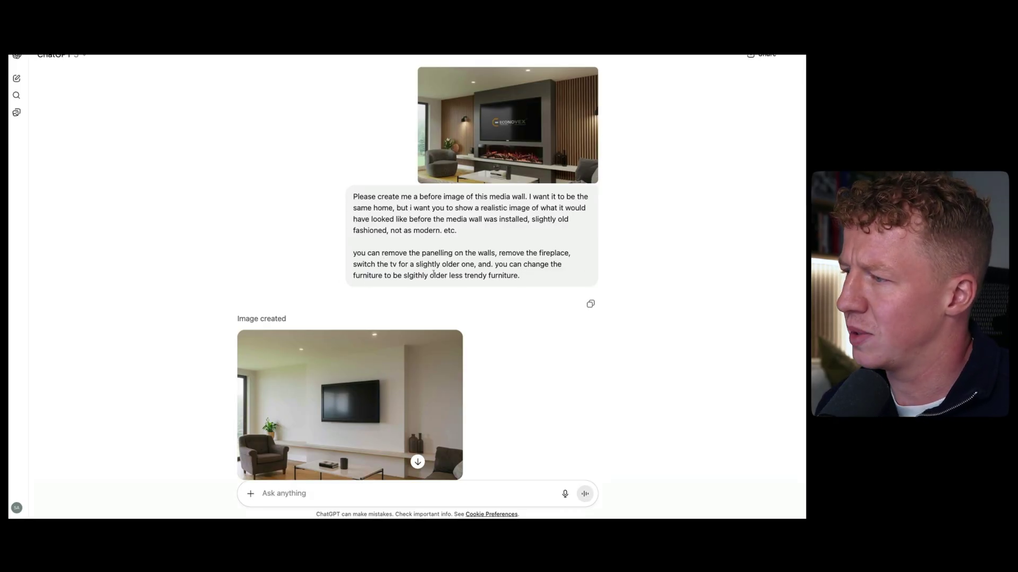
pyautogui.scroll(-5, 477, 276)
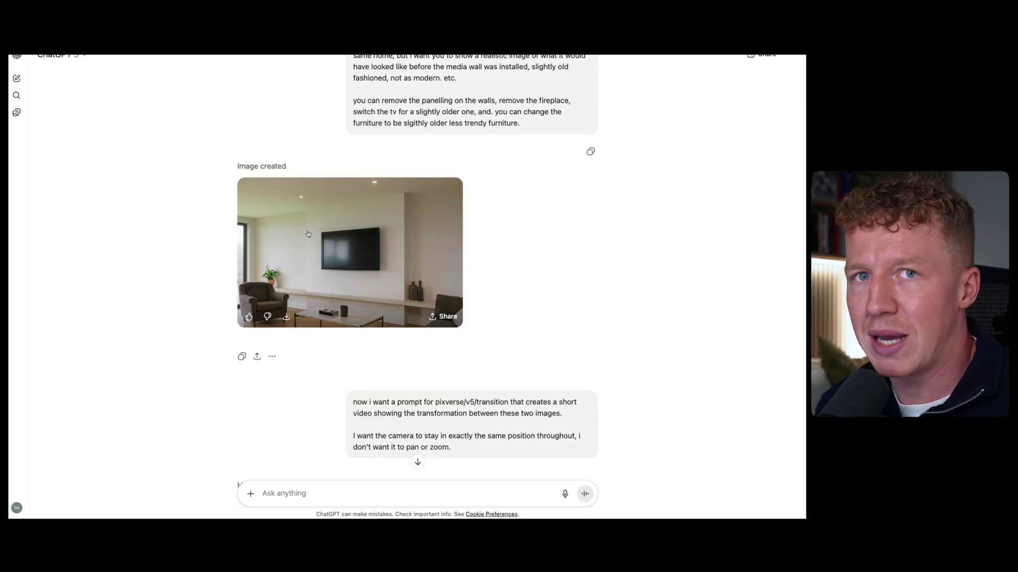
pyautogui.click(316, 240)
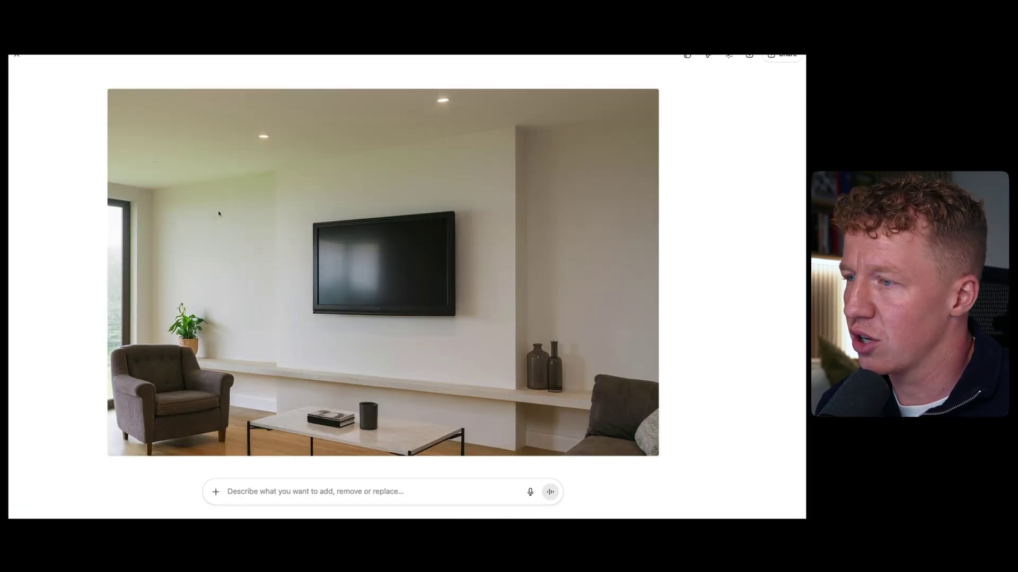
pyautogui.click(17, 55)
pyautogui.scroll(4, 265, 227)
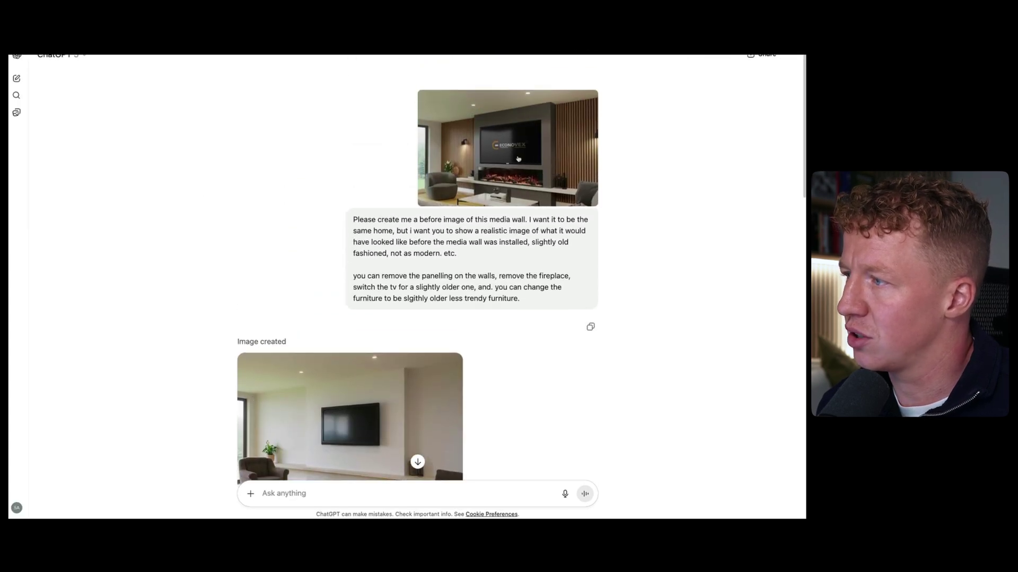
pyautogui.click(518, 159)
pyautogui.click(794, 55)
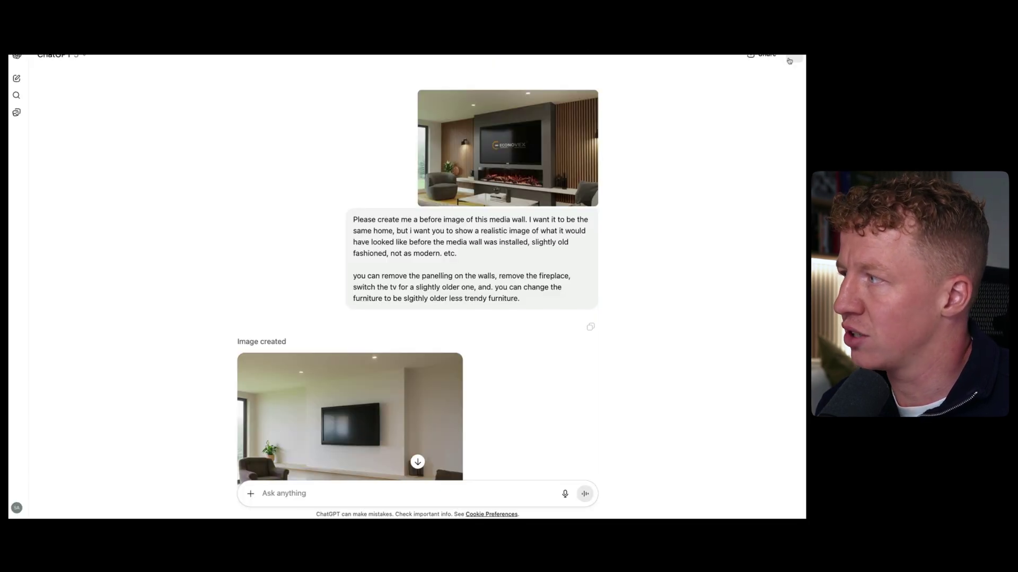
pyautogui.scroll(-2, 589, 273)
pyautogui.scroll(-1, 590, 273)
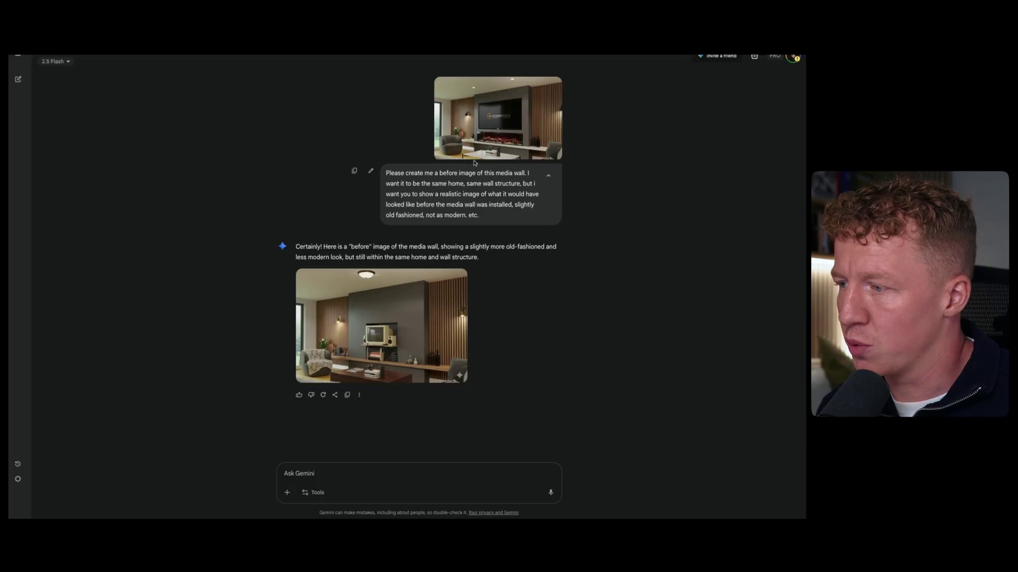
# View Gemini's generated before image of the media wall room full size, then return to the chat.
pyautogui.scroll(-1, 464, 181)
pyautogui.click(355, 344)
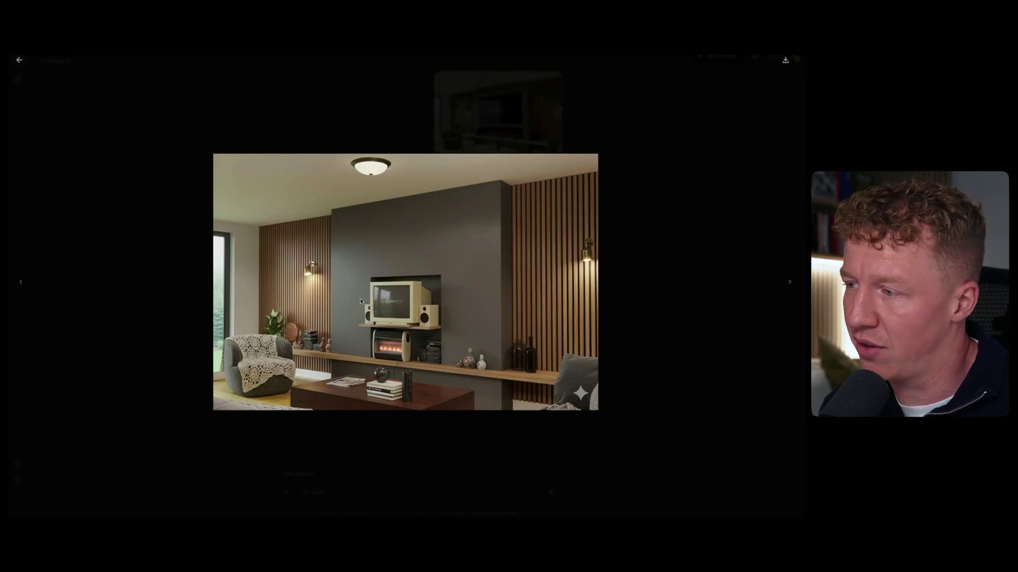
pyautogui.click(67, 60)
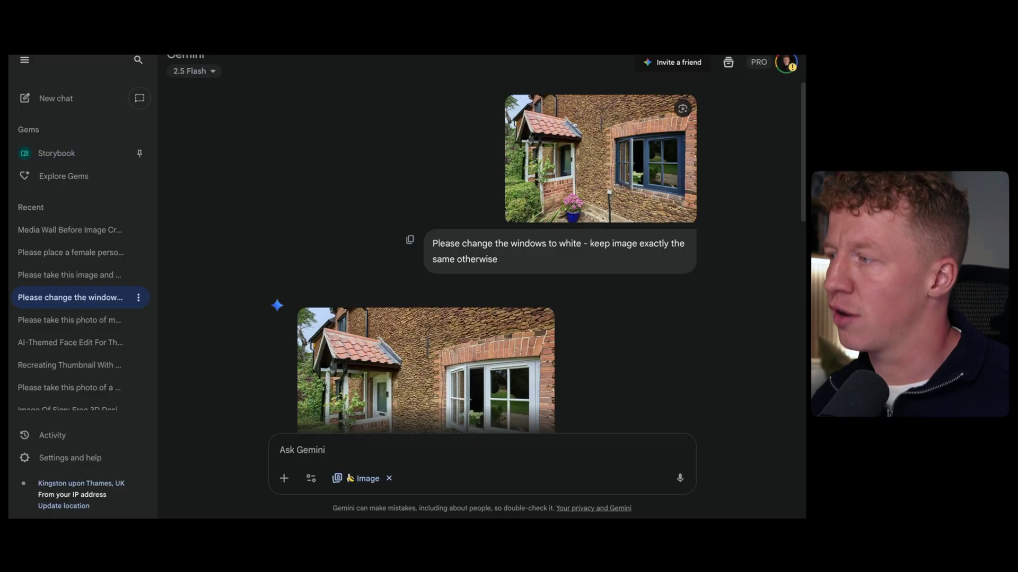
pyautogui.scroll(-1, 625, 188)
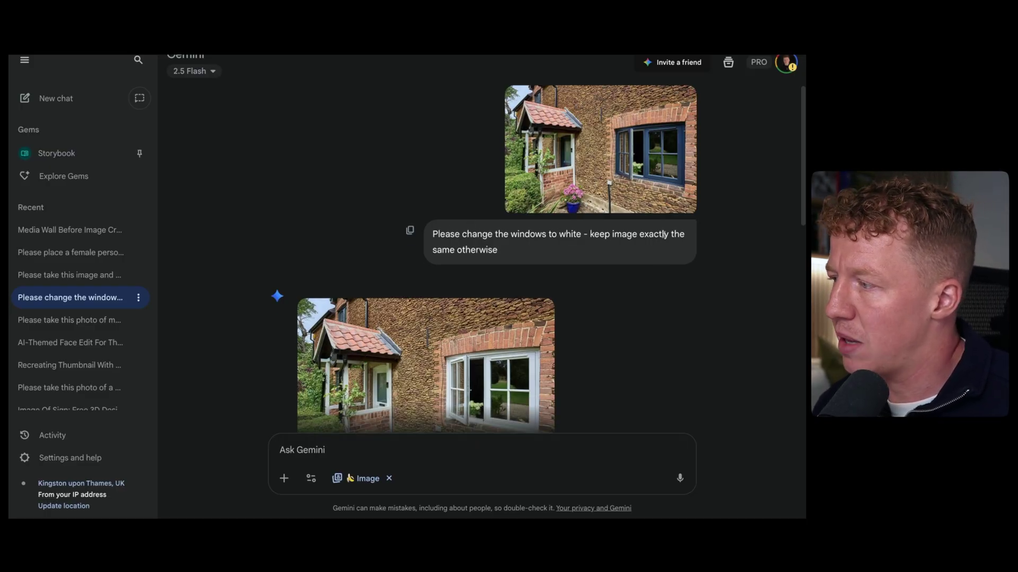
pyautogui.scroll(-2, 348, 243)
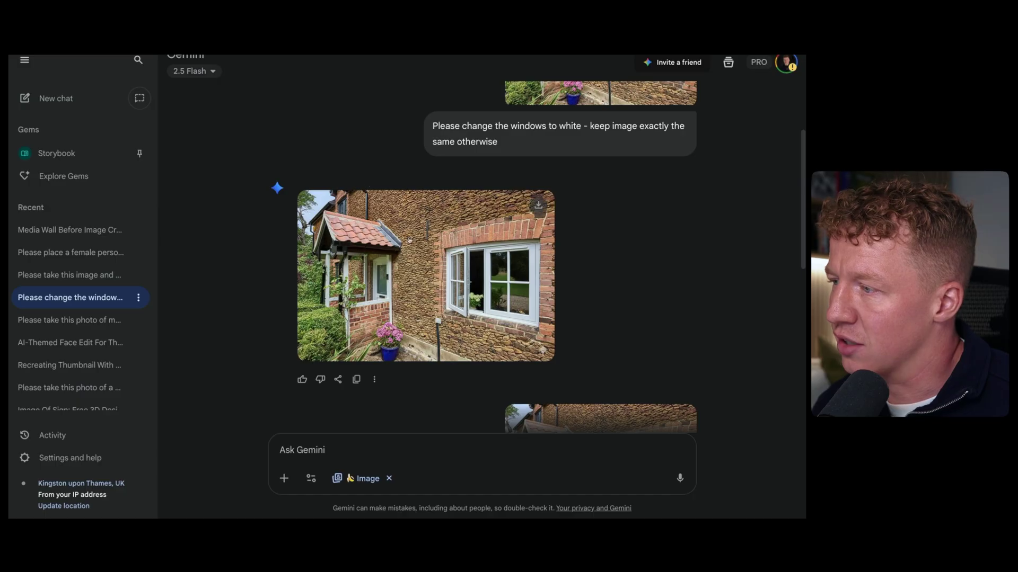
pyautogui.click(448, 242)
pyautogui.click(27, 70)
pyautogui.scroll(2, 409, 122)
pyautogui.click(511, 164)
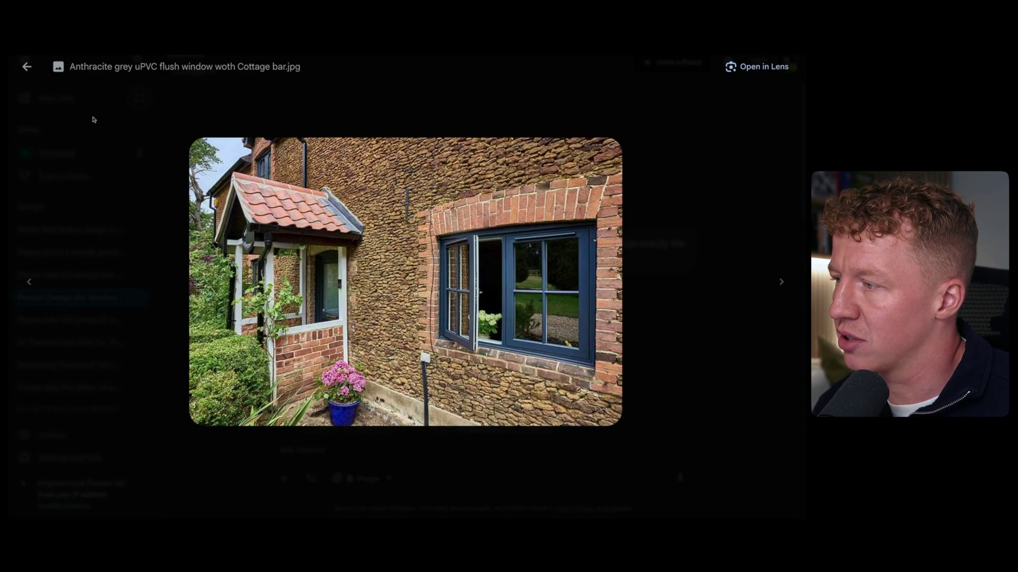
pyautogui.click(27, 66)
pyautogui.scroll(-1, 411, 241)
pyautogui.click(416, 309)
pyautogui.click(27, 70)
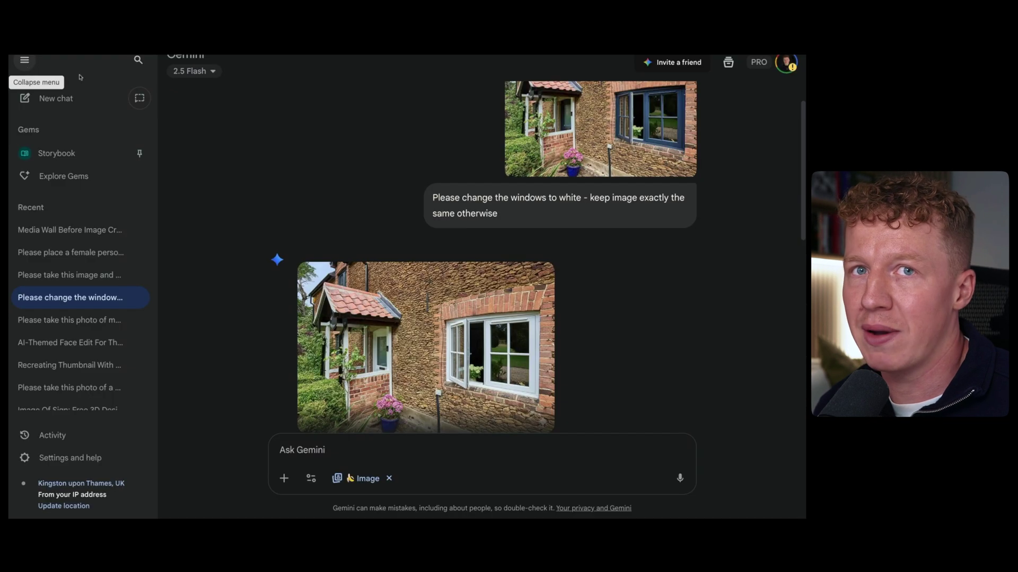
pyautogui.scroll(-6, 506, 270)
pyautogui.scroll(5, 507, 270)
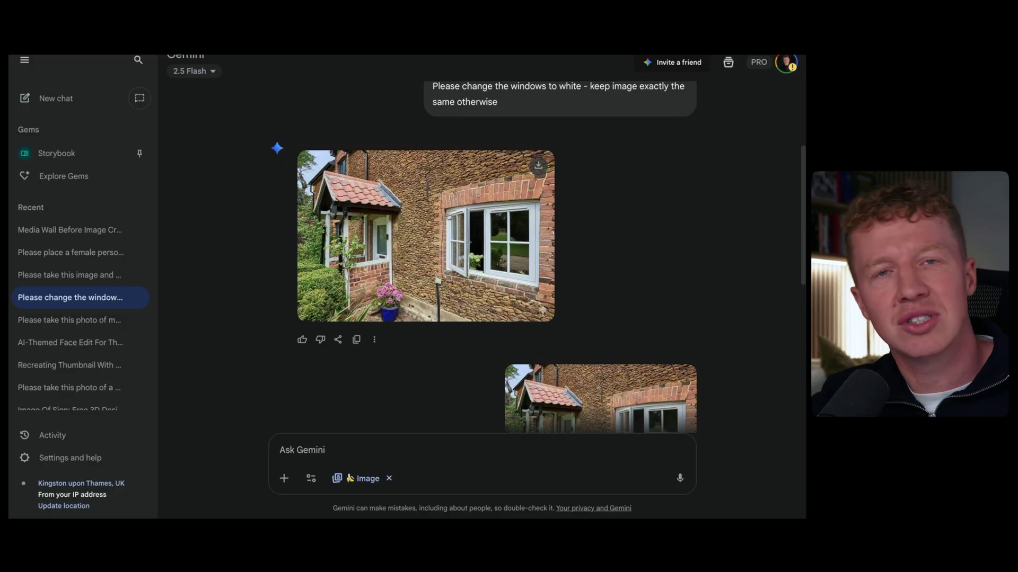
# Scroll to the 'change the walls from brick' reply and open its white-plaster house image full size.
pyautogui.scroll(-4, 448, 216)
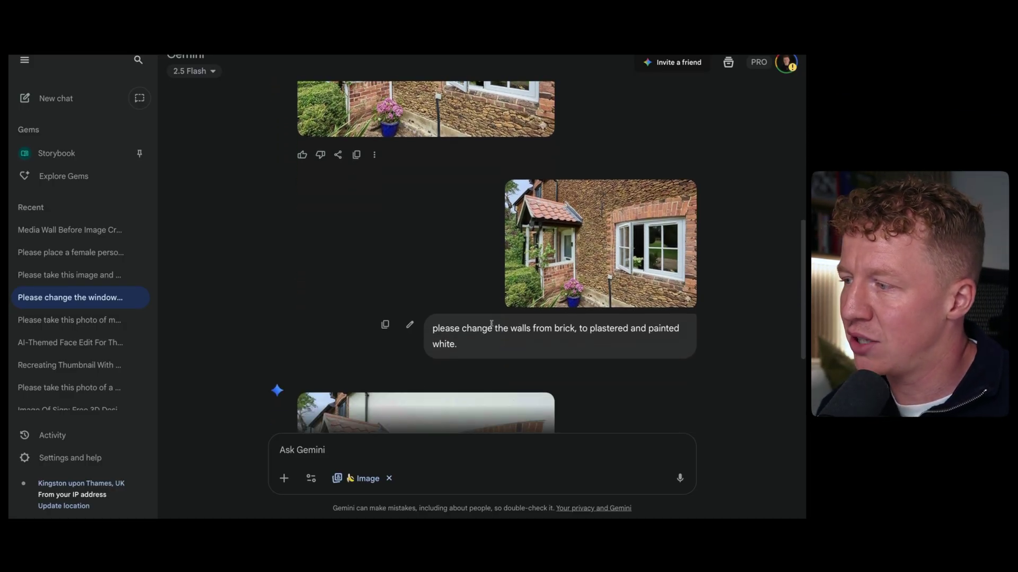
pyautogui.scroll(-1, 610, 330)
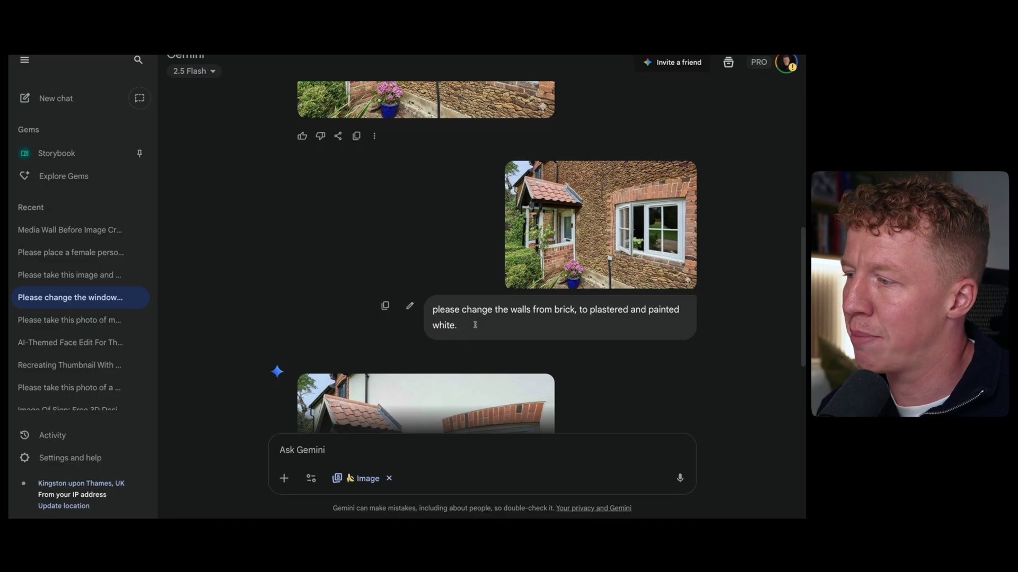
pyautogui.scroll(-4, 488, 327)
pyautogui.click(460, 298)
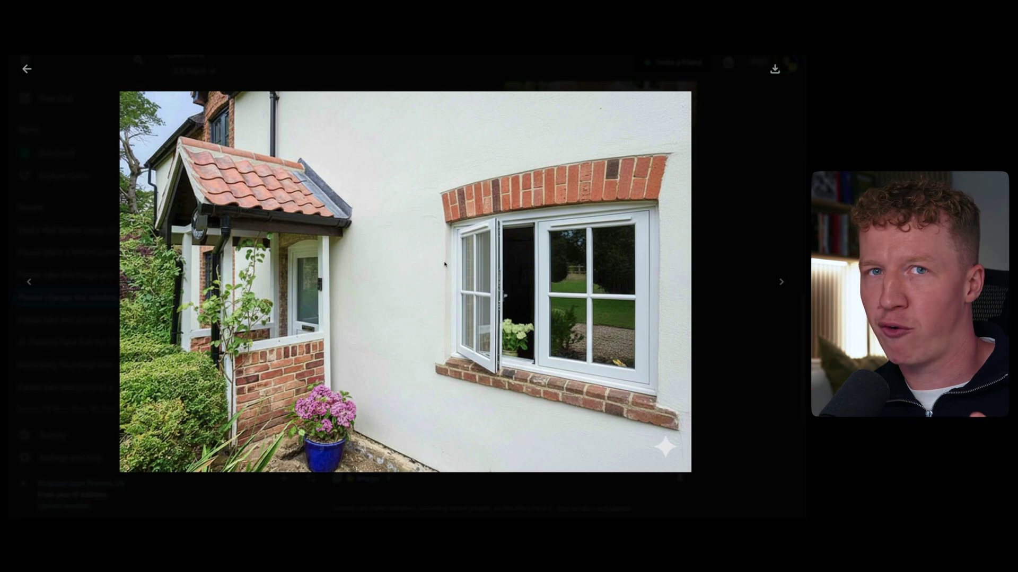
# Close the image viewers and scroll the 'Facebook ad design' chat to the free composite door ad.
pyautogui.press('Escape')
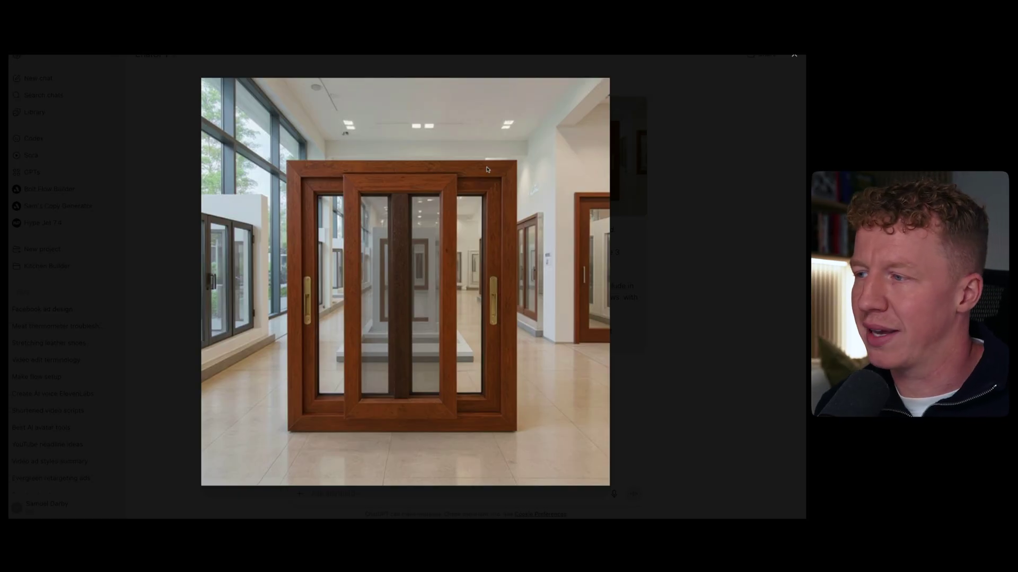
pyautogui.press('Escape')
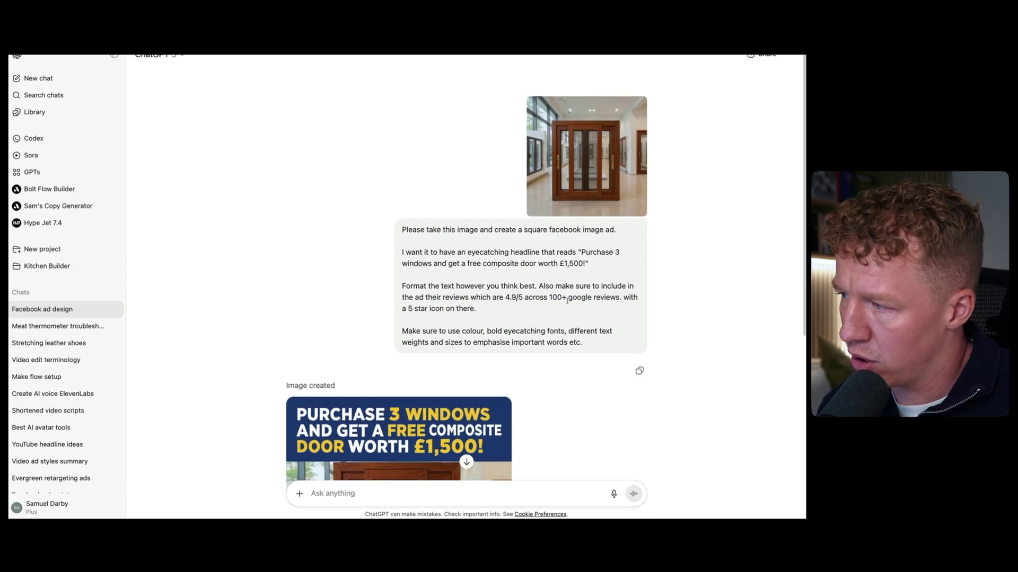
pyautogui.scroll(-2, 497, 288)
pyautogui.scroll(-1, 498, 289)
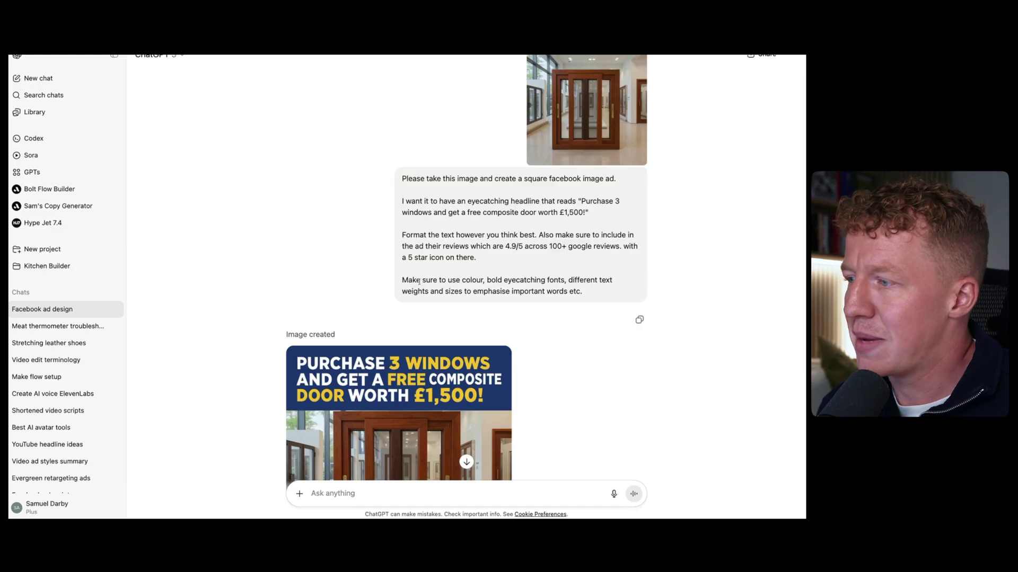
pyautogui.scroll(-1, 507, 275)
pyautogui.scroll(-1, 507, 275)
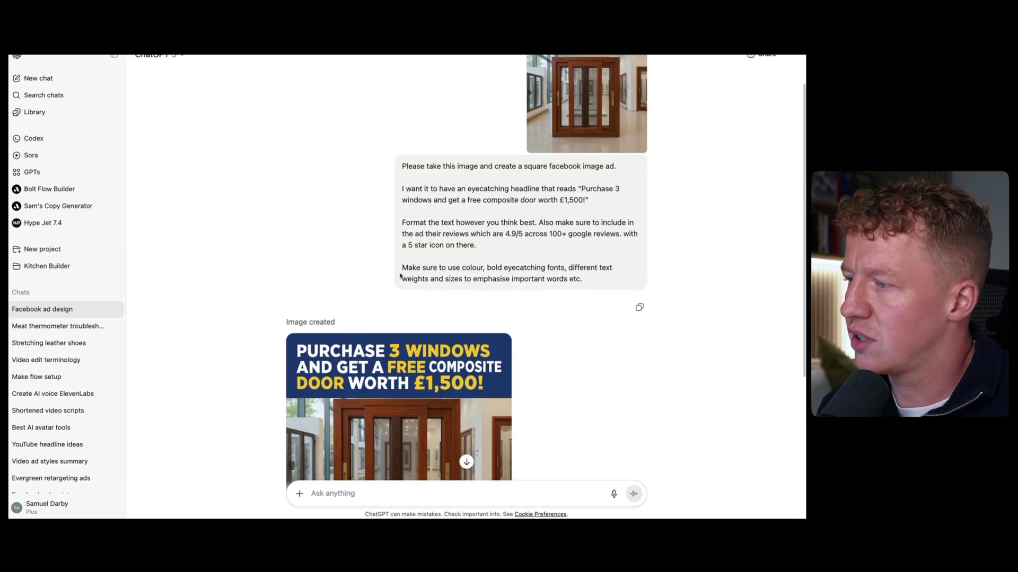
pyautogui.scroll(2, 517, 278)
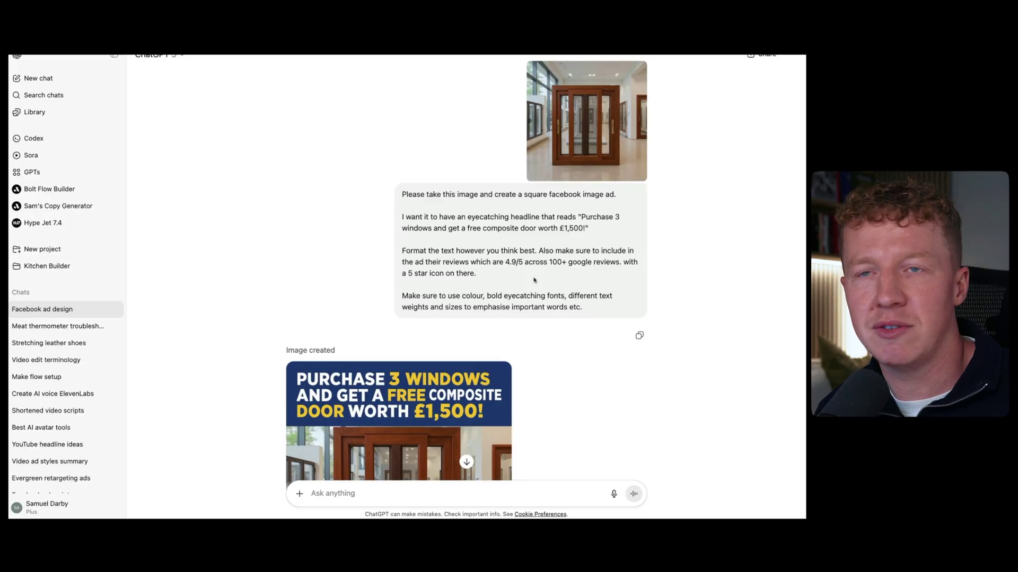
pyautogui.scroll(-5, 535, 279)
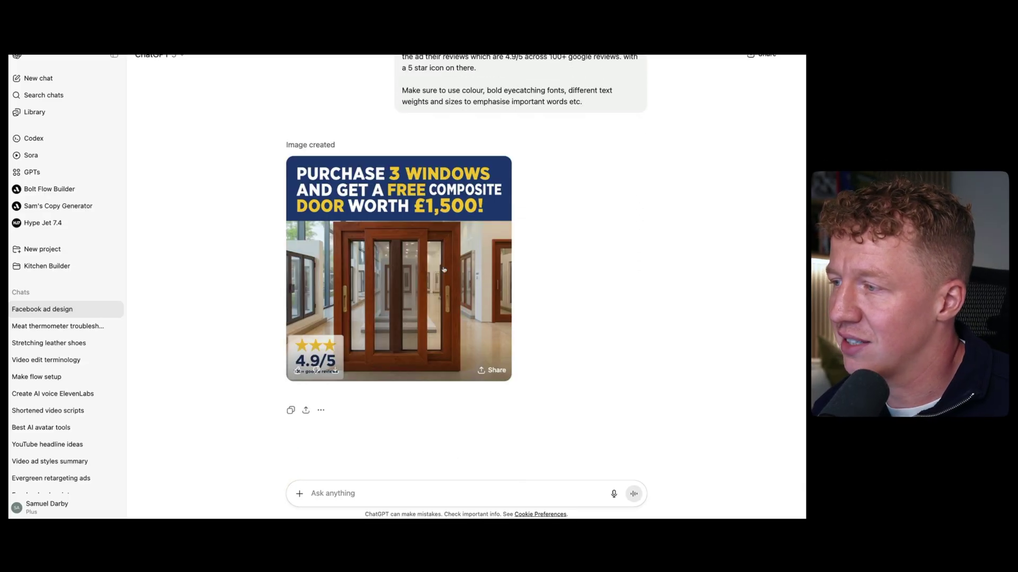
# Open the finished windows-and-free-door ad full size, then close the viewer.
pyautogui.click(469, 268)
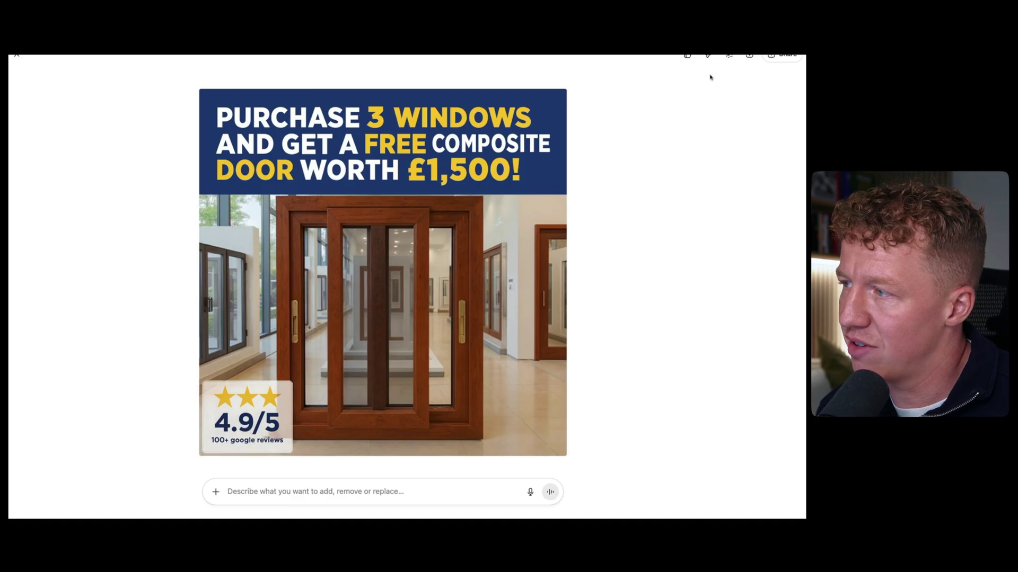
pyautogui.click(16, 56)
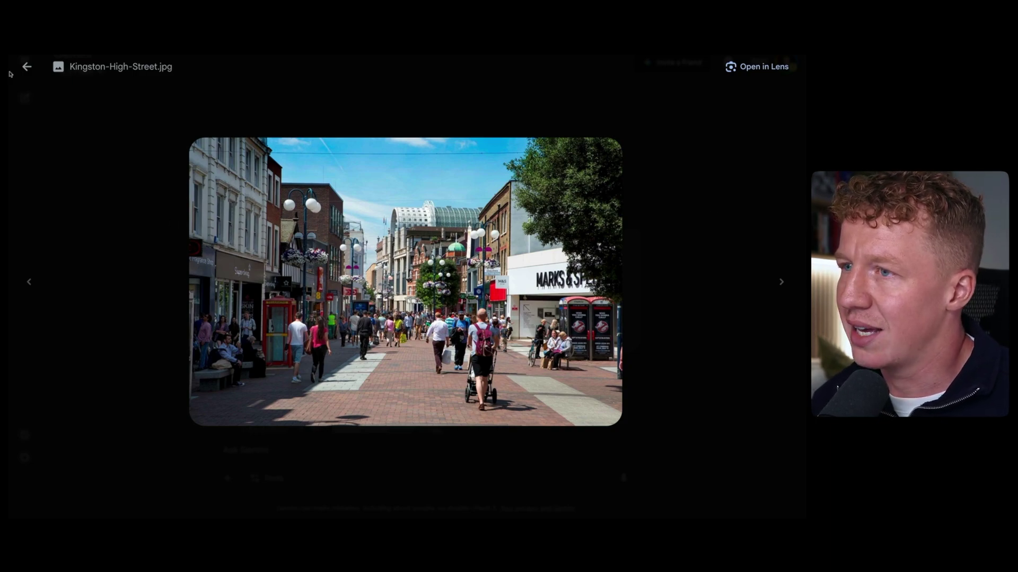
# Close the Kingston-High-Street.jpg photo and open the handwritten-sign street image full size.
pyautogui.press('Escape')
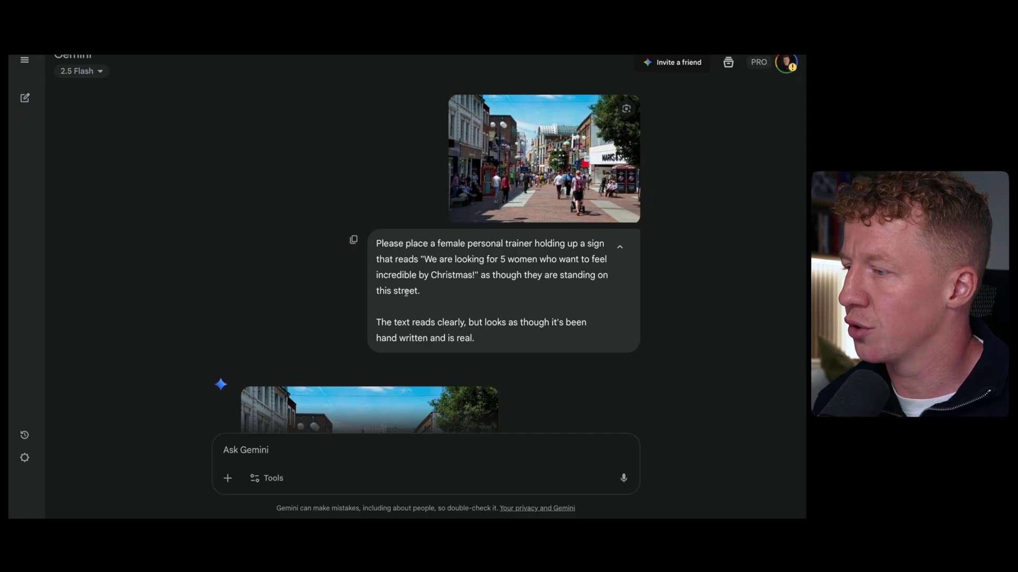
pyautogui.scroll(-1, 422, 316)
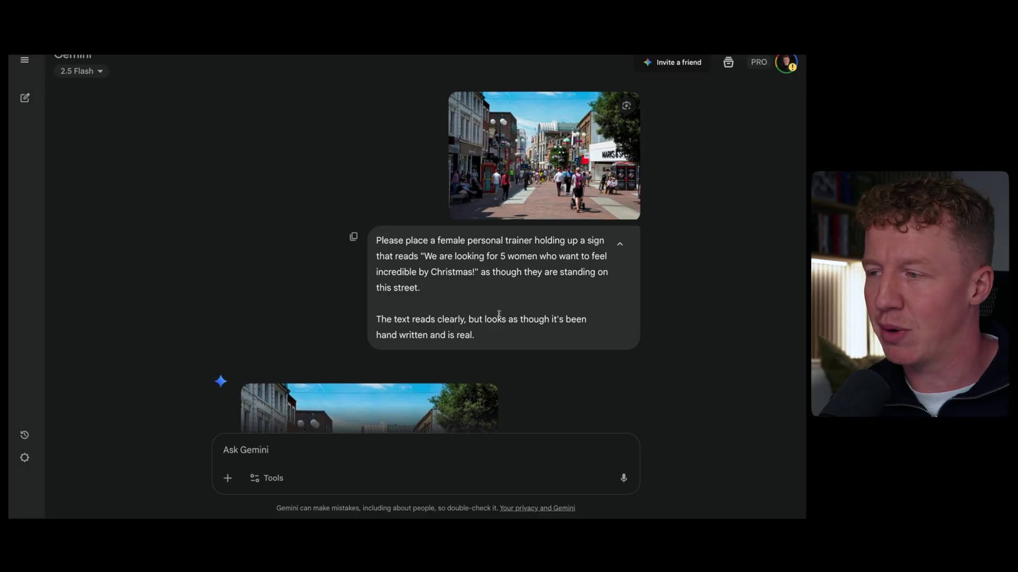
pyautogui.scroll(-4, 499, 314)
pyautogui.click(327, 281)
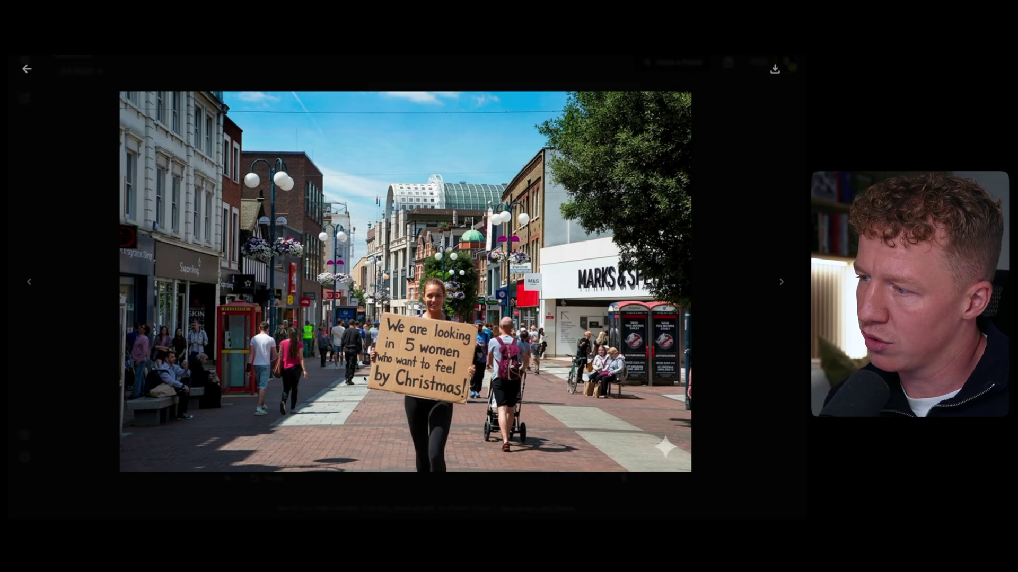
# Close the full-size image and expand the Gemini prompt bubble to its full text.
pyautogui.click(26, 68)
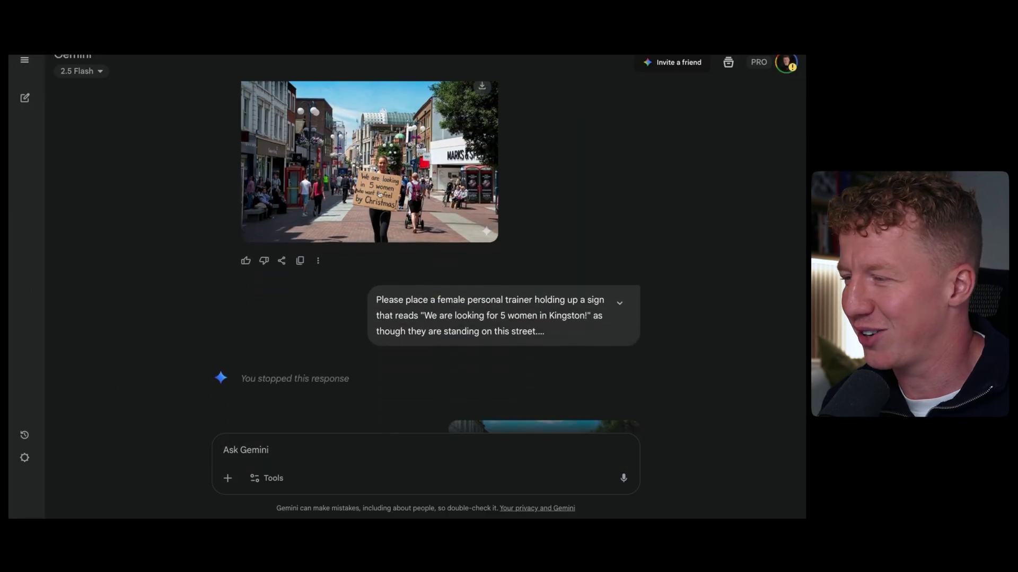
pyautogui.scroll(-3, 379, 194)
pyautogui.click(619, 286)
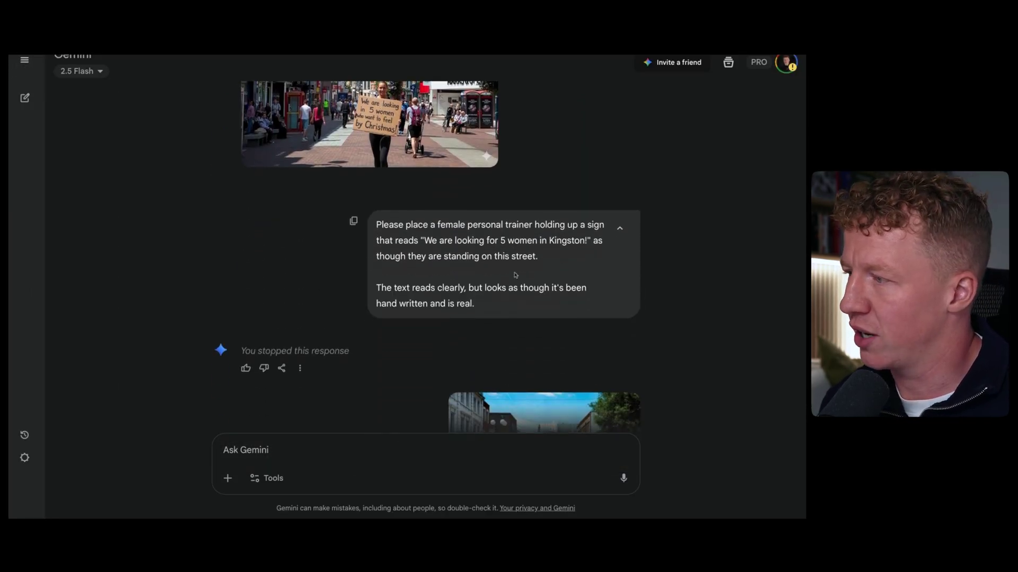
# View the 'We are looking for 5 women in Kingston!' sign image full screen, then close it.
pyautogui.scroll(-4, 514, 276)
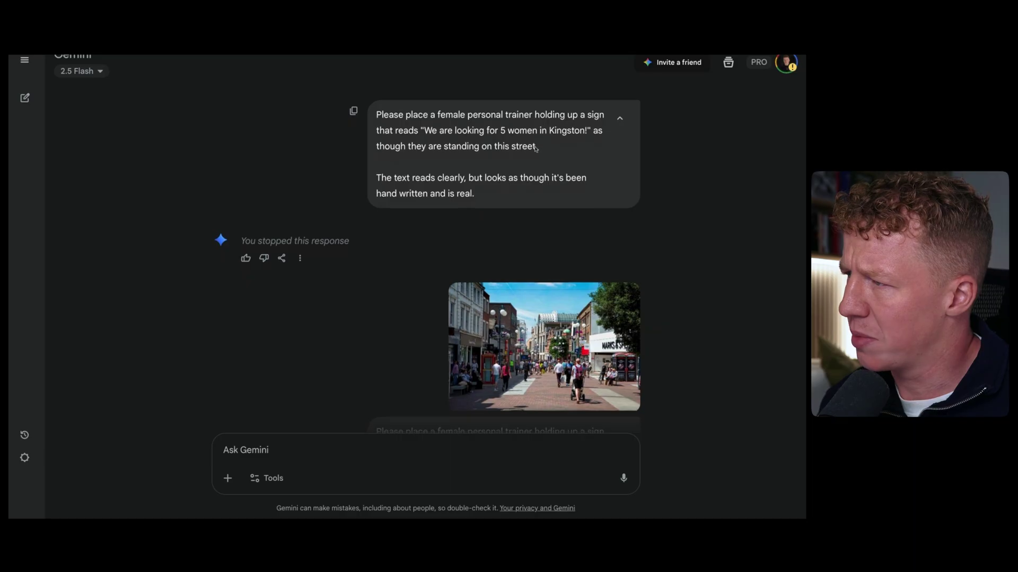
pyautogui.scroll(-1, 526, 149)
pyautogui.scroll(-5, 509, 222)
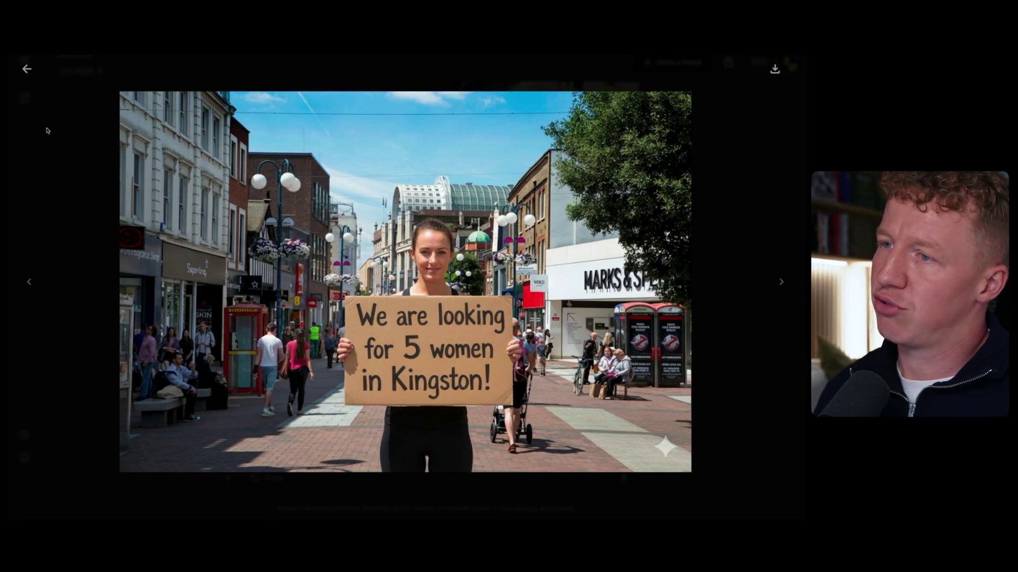
pyautogui.click(27, 69)
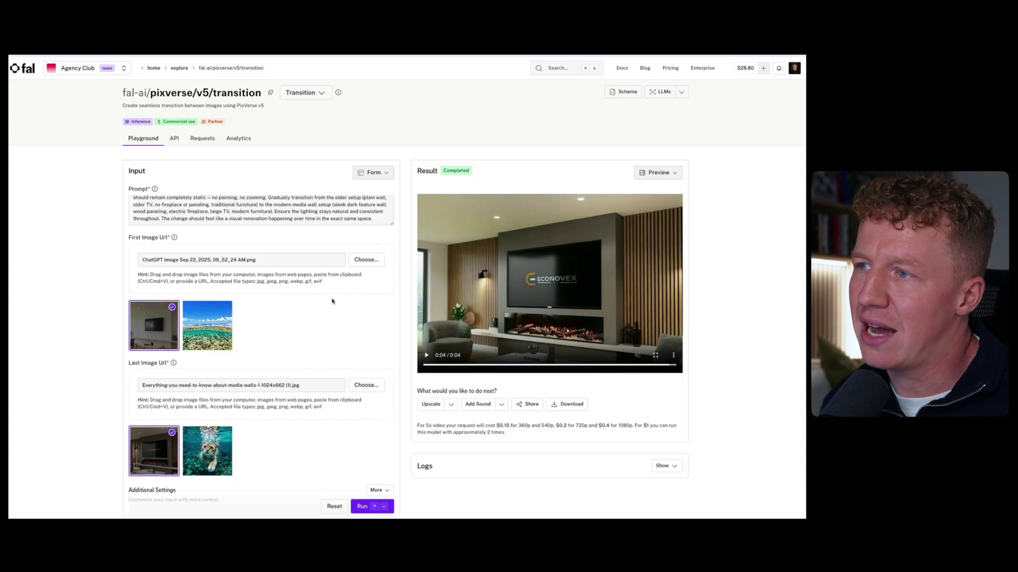
# Highlight 'pixverse' and 'transition' in the model name, then review the ChatGPT prompt request.
pyautogui.doubleClick(169, 93)
pyautogui.doubleClick(237, 93)
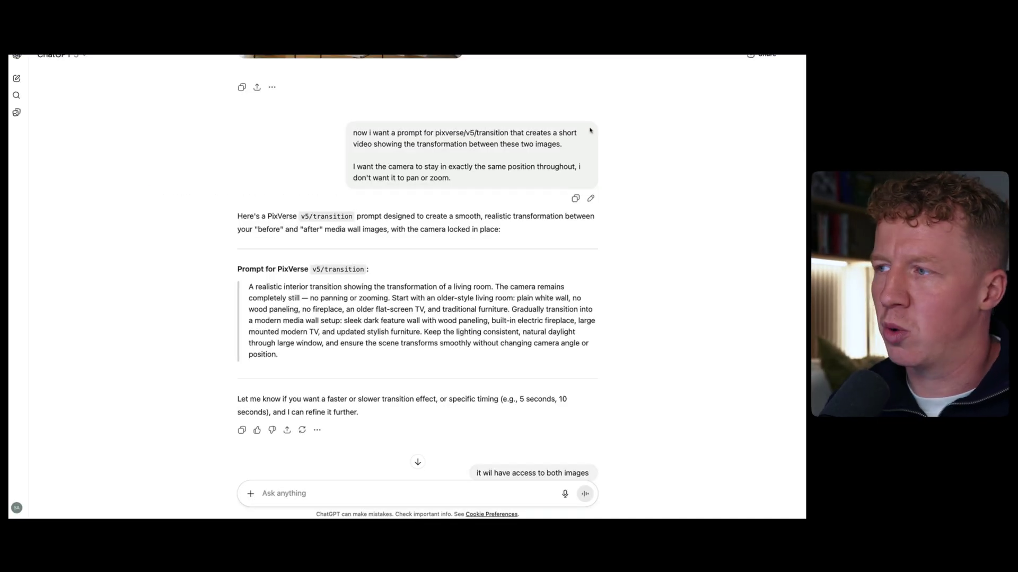
pyautogui.scroll(10, 590, 130)
pyautogui.scroll(-8, 448, 205)
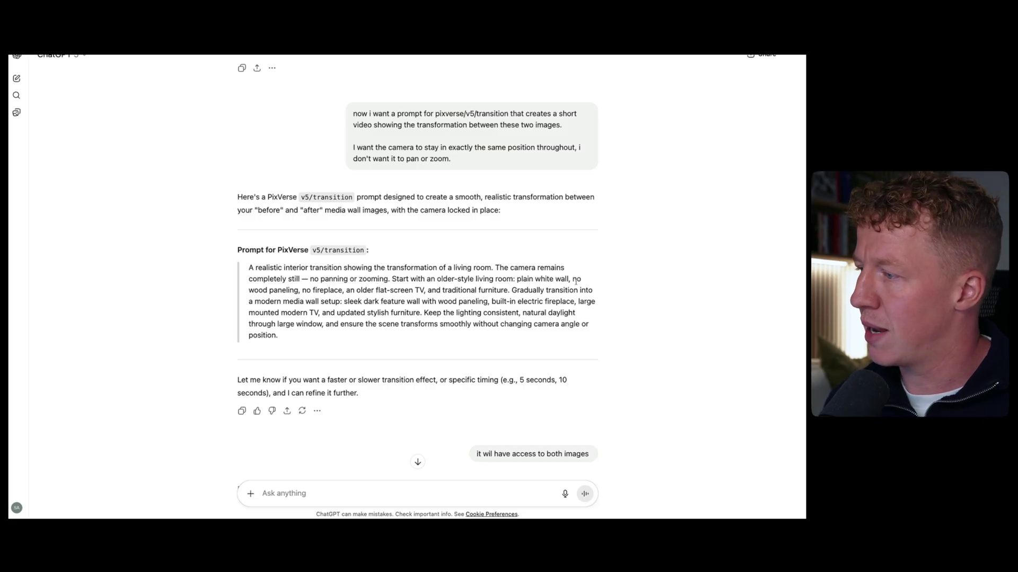
# Scroll ChatGPT down to the refined static-camera PixVerse v5/transition prompt.
pyautogui.scroll(-3, 575, 282)
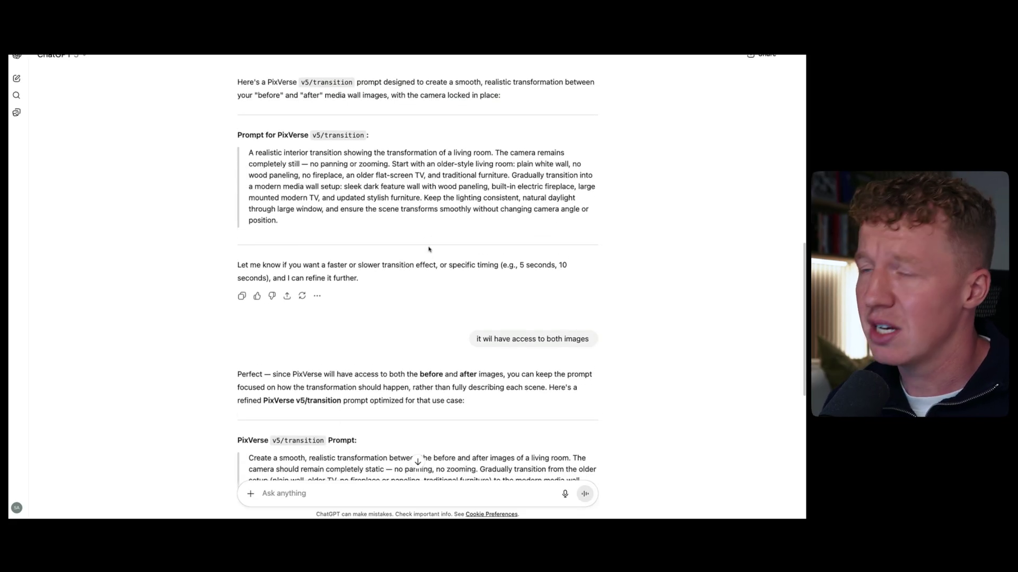
pyautogui.scroll(-3, 428, 249)
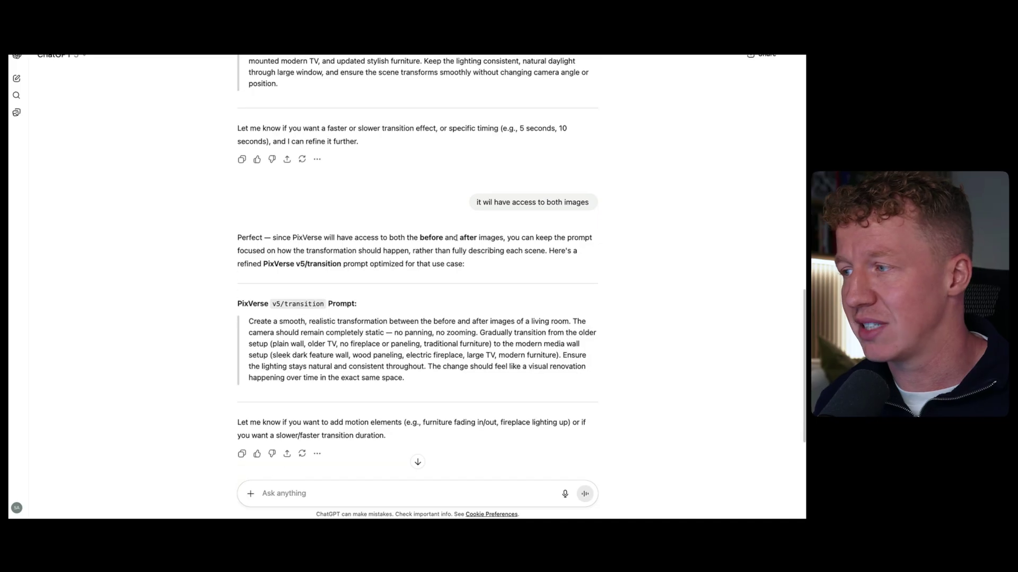
pyautogui.scroll(-1, 271, 300)
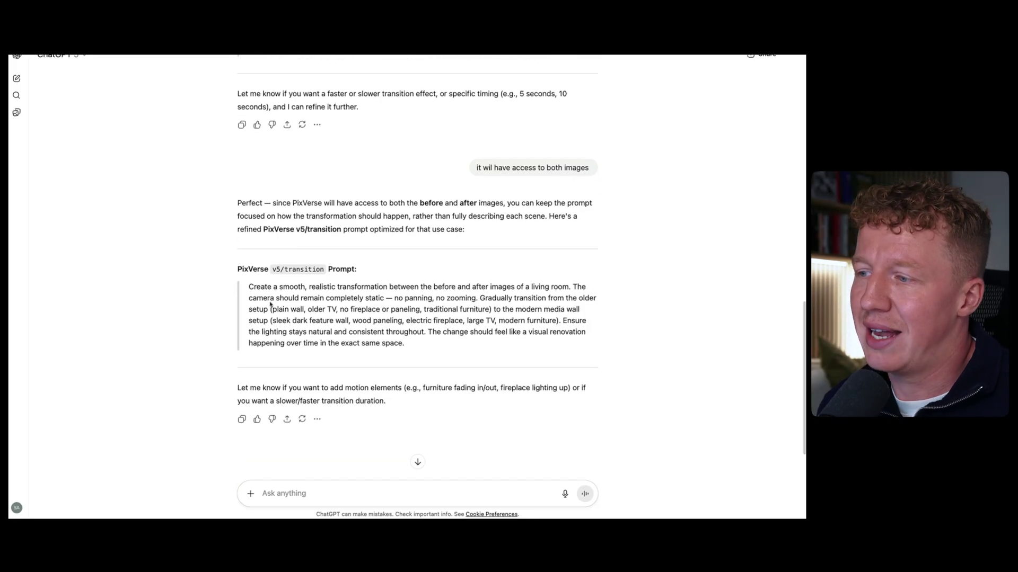
pyautogui.scroll(-2, 270, 300)
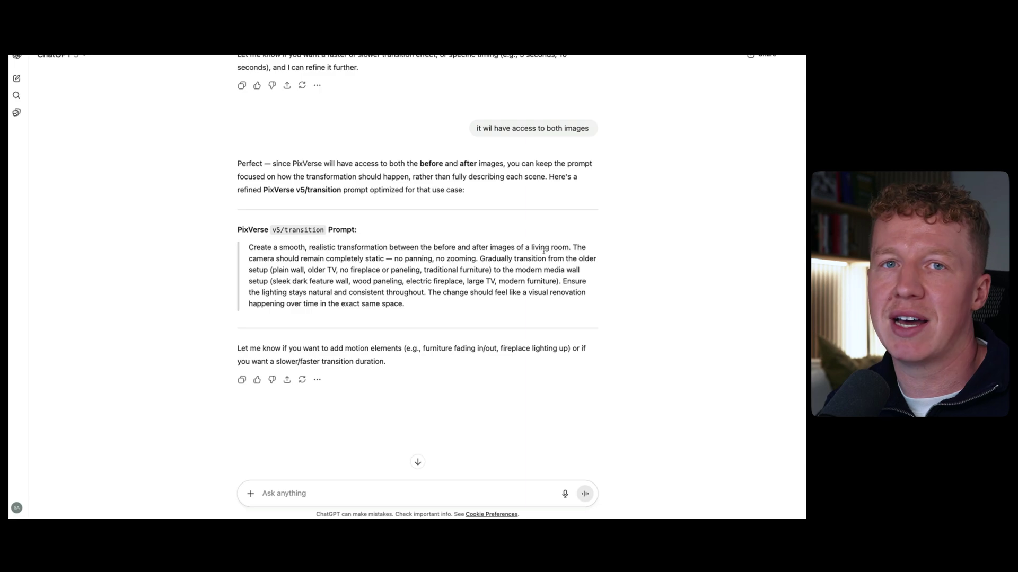
# Select the refined prompt paragraph and highlight 'pixverse' and 'transition' in the fal.ai model name.
pyautogui.tripleClick(503, 266)
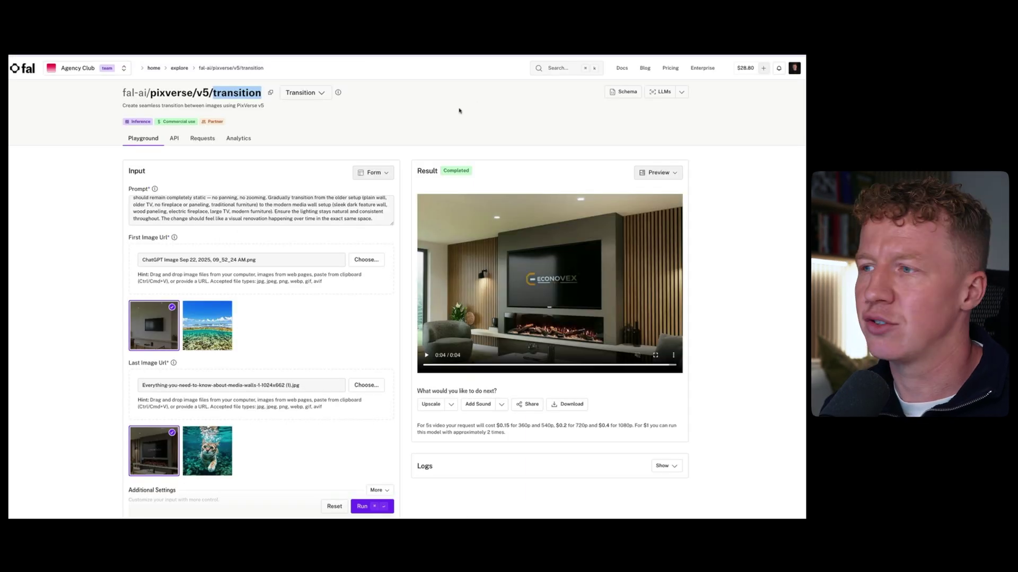
pyautogui.doubleClick(175, 94)
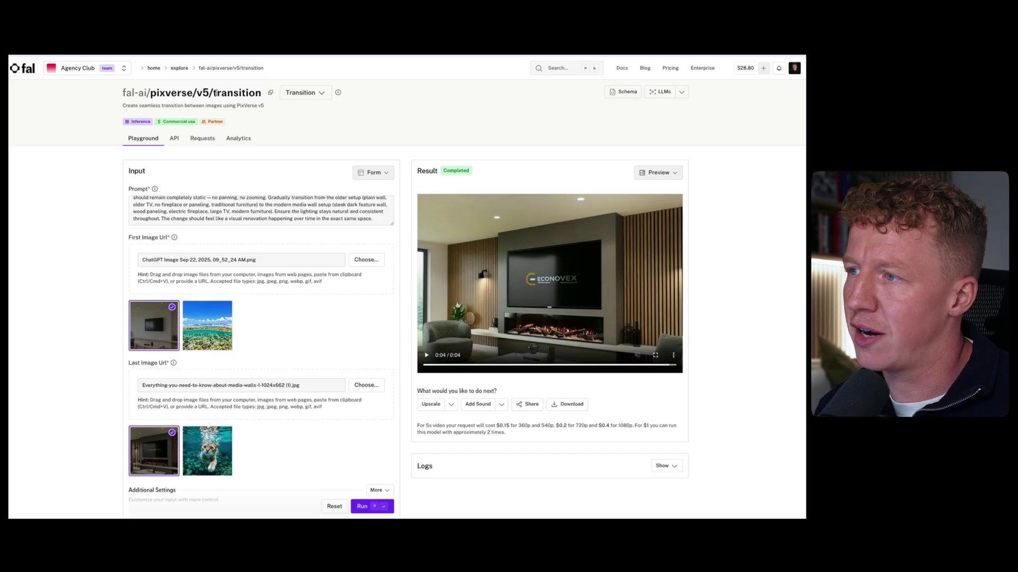
pyautogui.doubleClick(237, 94)
pyautogui.scroll(-3, 537, 275)
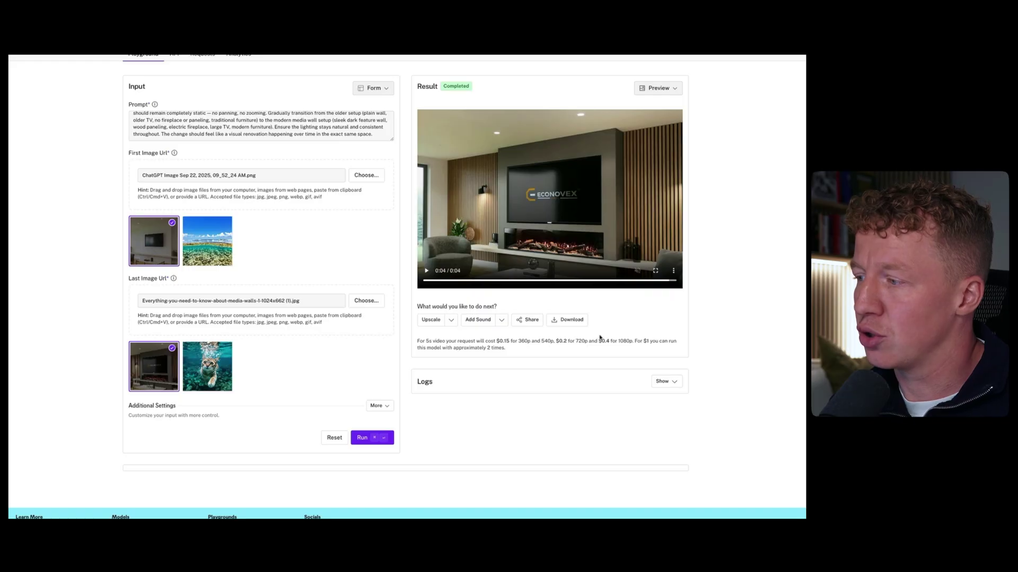
pyautogui.scroll(-1, 345, 373)
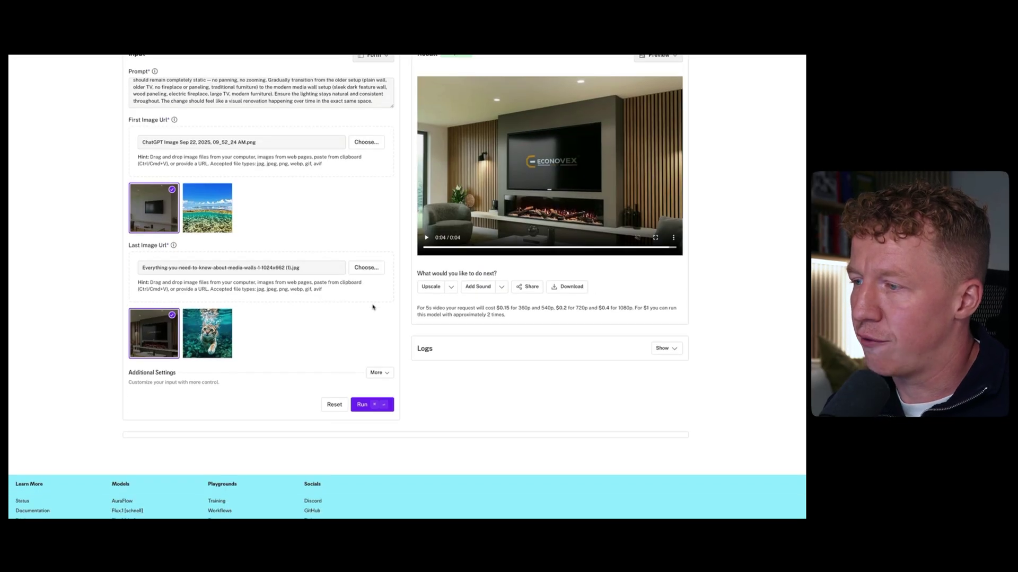
# Expand the additional settings and check the Resolution options, keeping 720p.
pyautogui.click(376, 372)
pyautogui.scroll(-2, 275, 345)
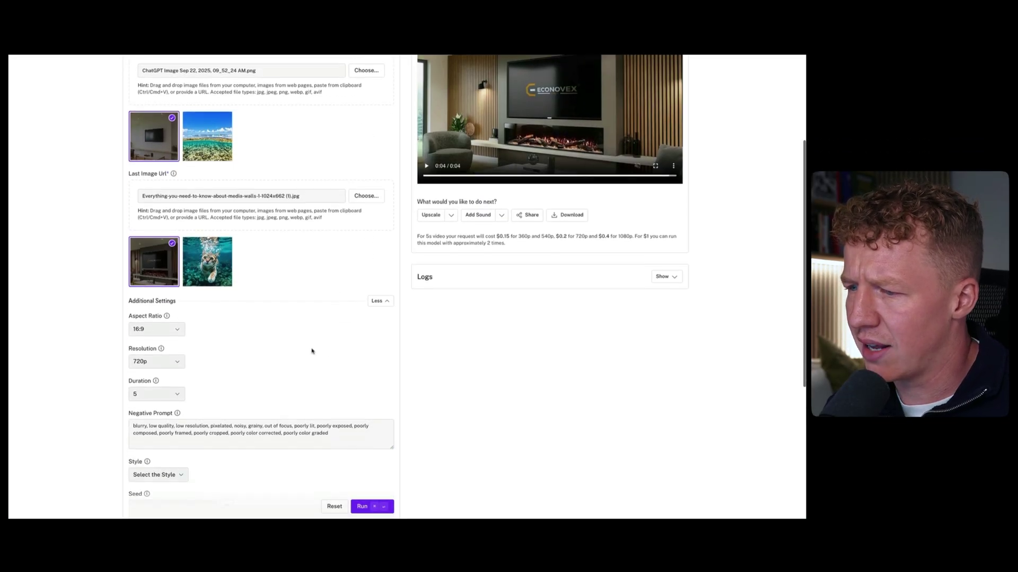
pyautogui.click(156, 363)
pyautogui.click(495, 374)
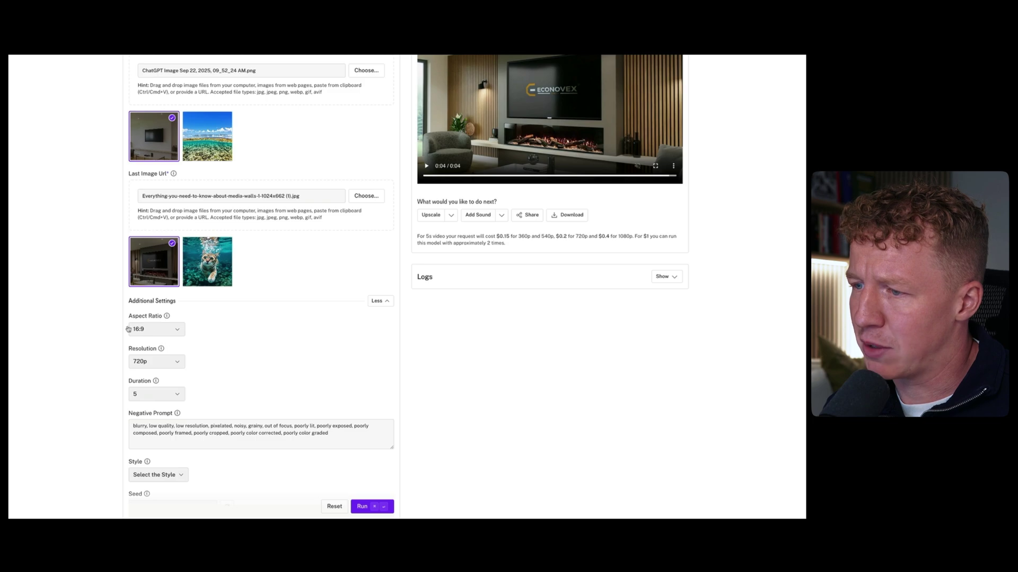
# Check the Style options and close them without choosing a style.
pyautogui.scroll(4, 229, 331)
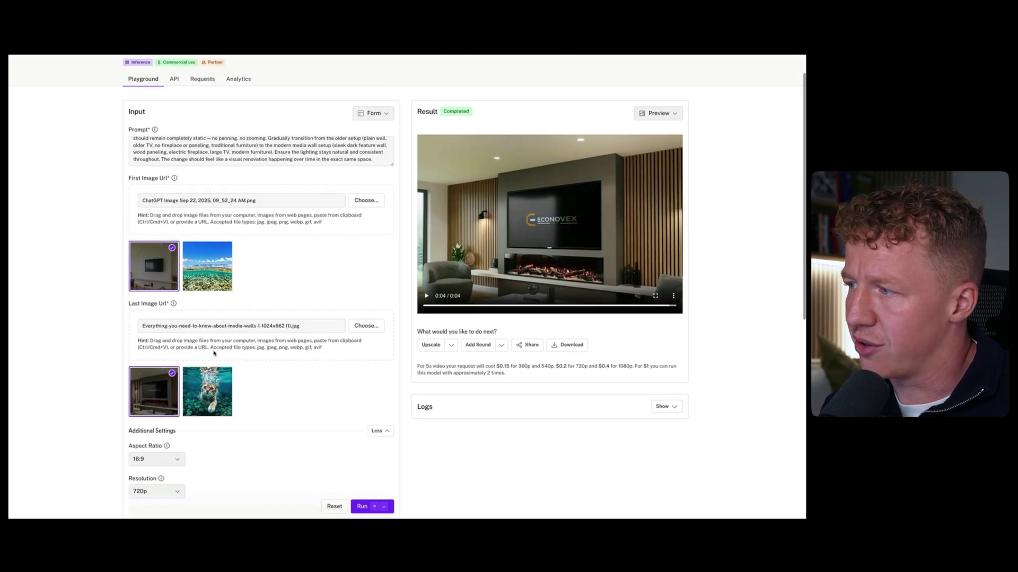
pyautogui.scroll(-4, 218, 348)
pyautogui.scroll(2, 227, 336)
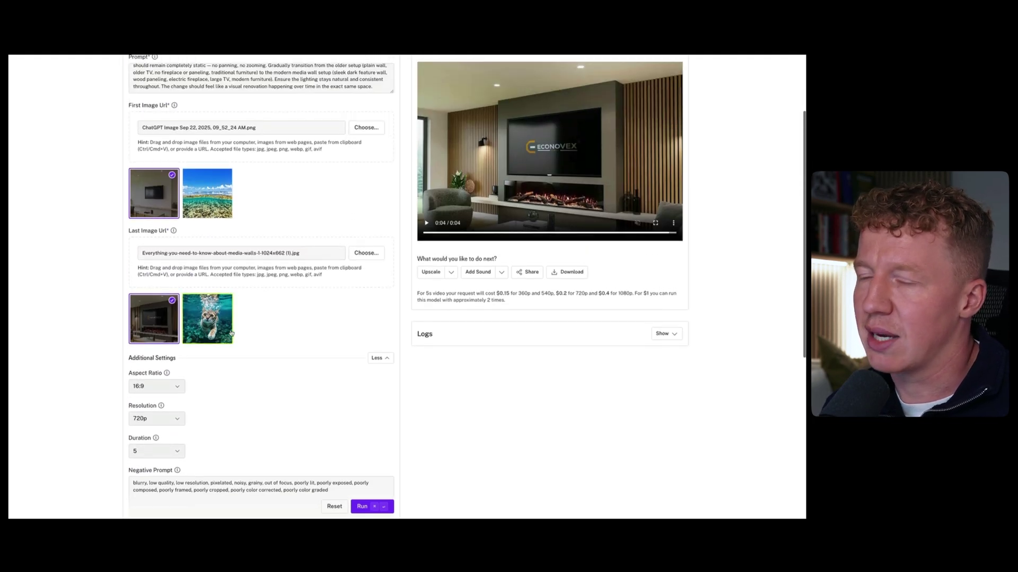
pyautogui.scroll(-5, 236, 324)
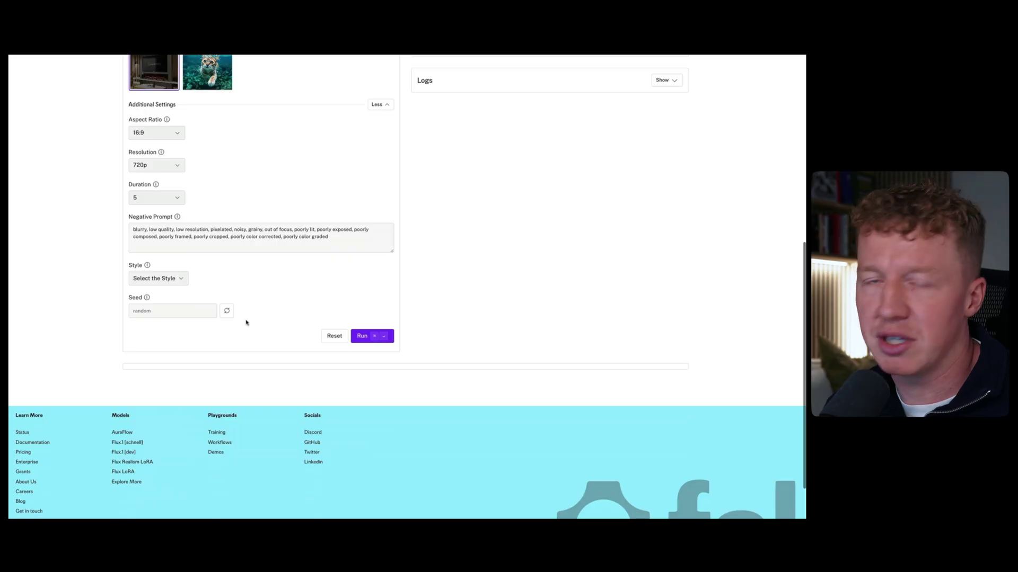
pyautogui.scroll(1, 212, 307)
pyautogui.click(158, 312)
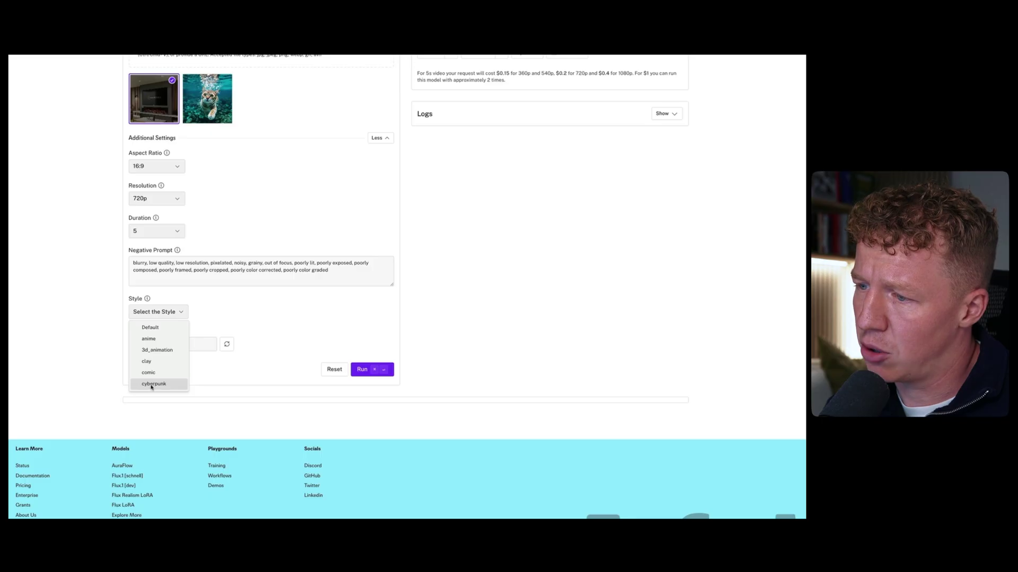
pyautogui.click(63, 337)
pyautogui.scroll(5, 290, 289)
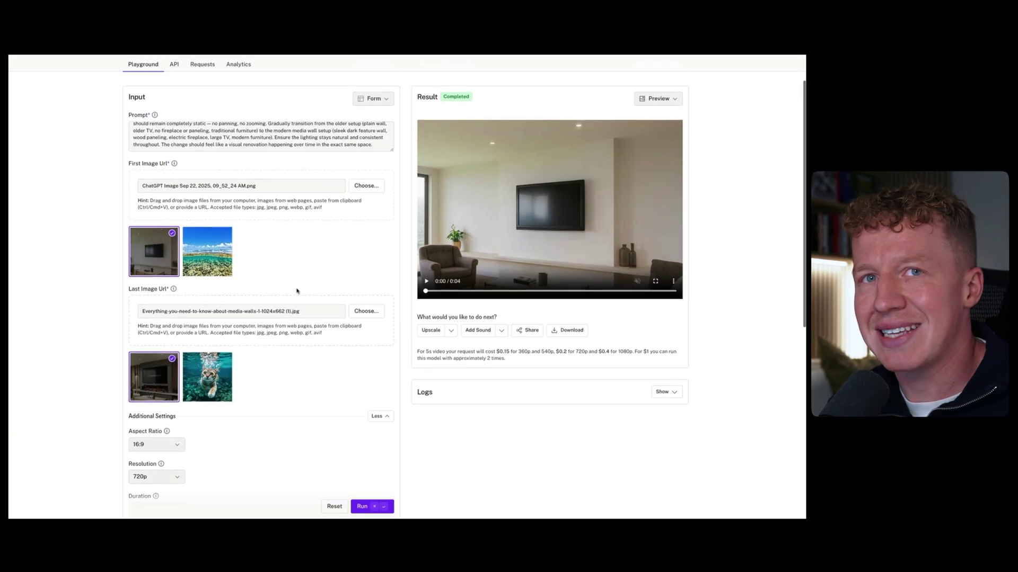
# Play the generated video of the plain living room turning into the wood-panelled media wall.
pyautogui.click(427, 279)
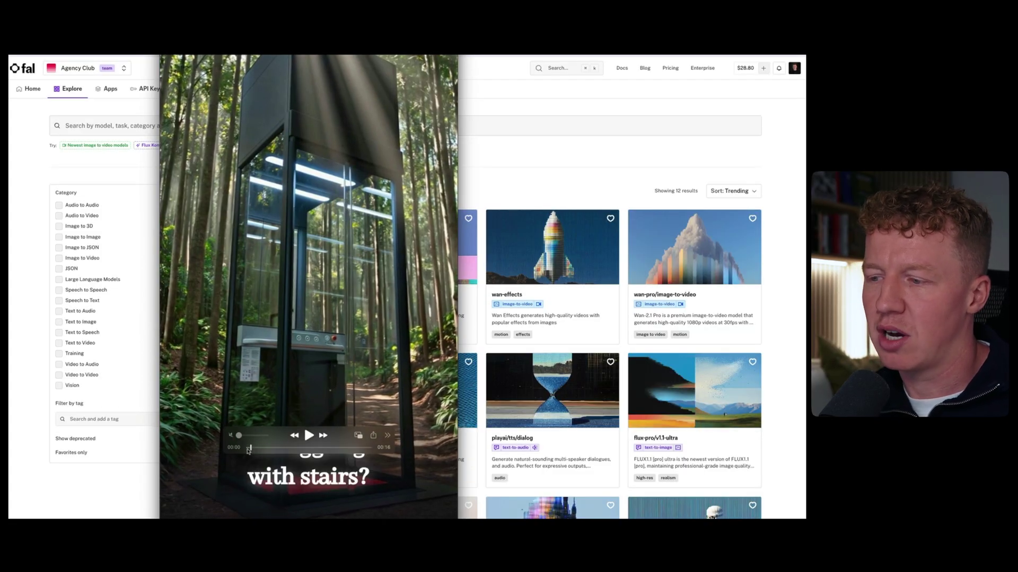
# Pause and resume the home-lift advert twice while it plays.
pyautogui.click(306, 436)
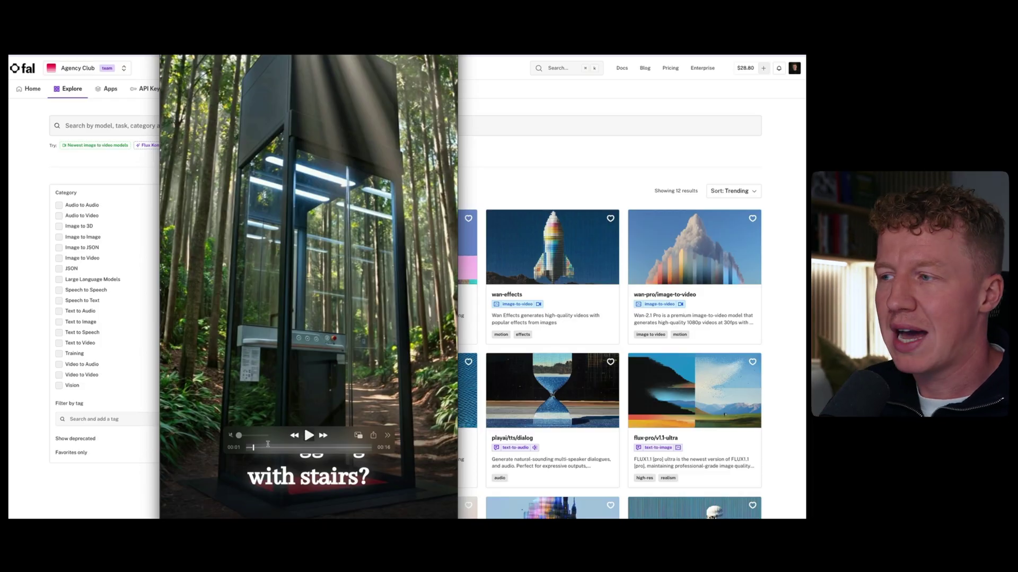
pyautogui.click(308, 435)
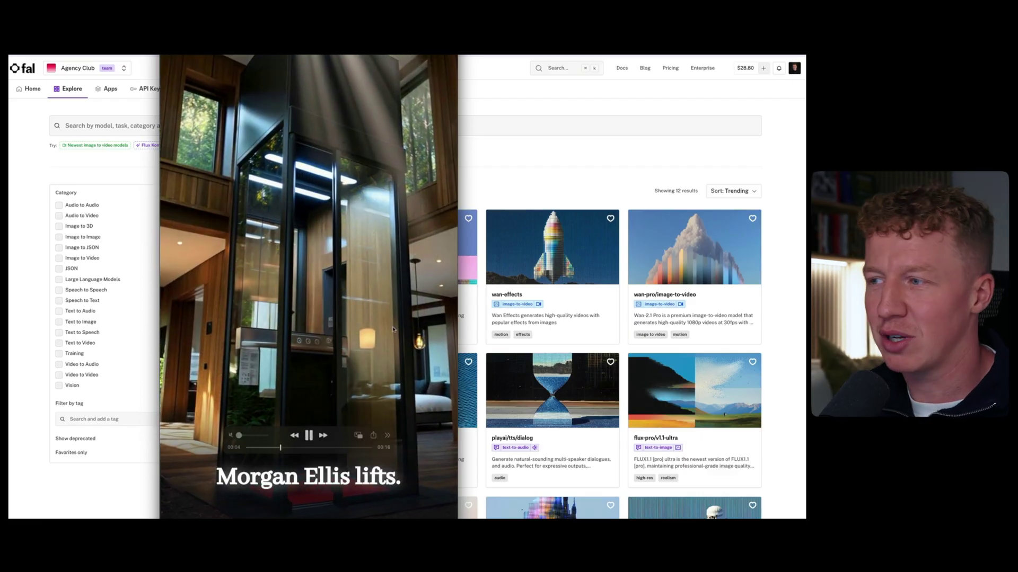
pyautogui.click(308, 436)
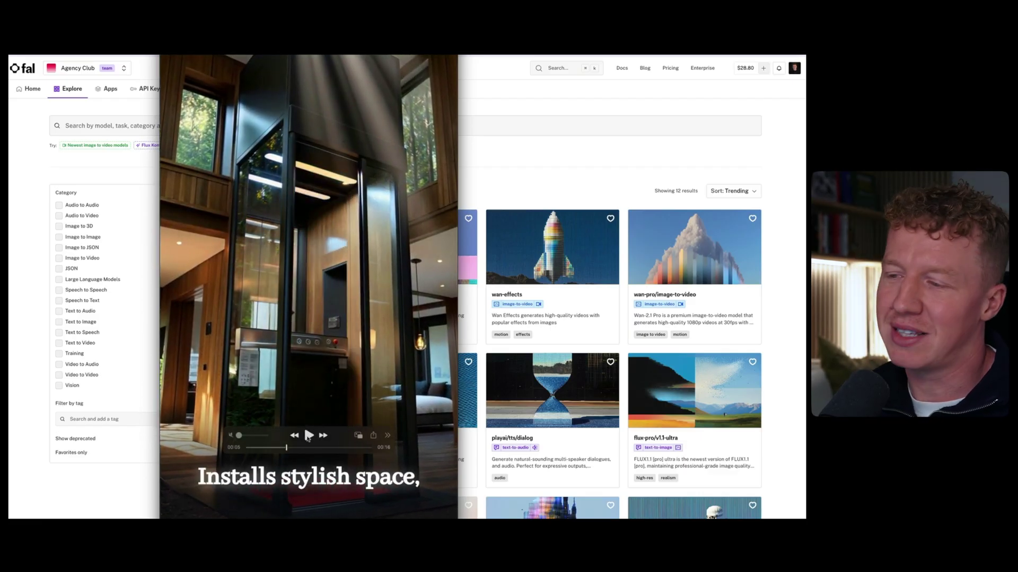
pyautogui.click(308, 437)
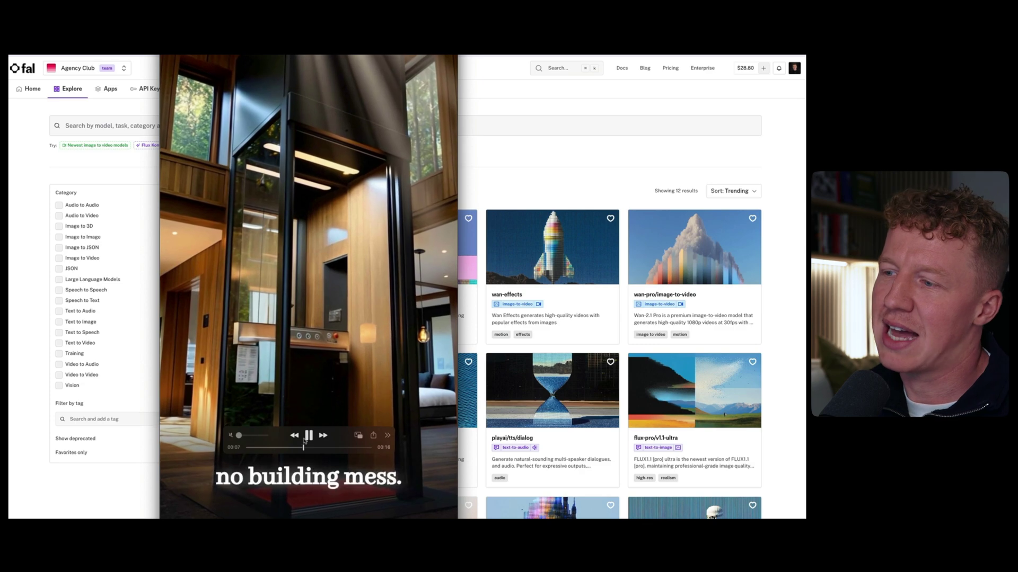